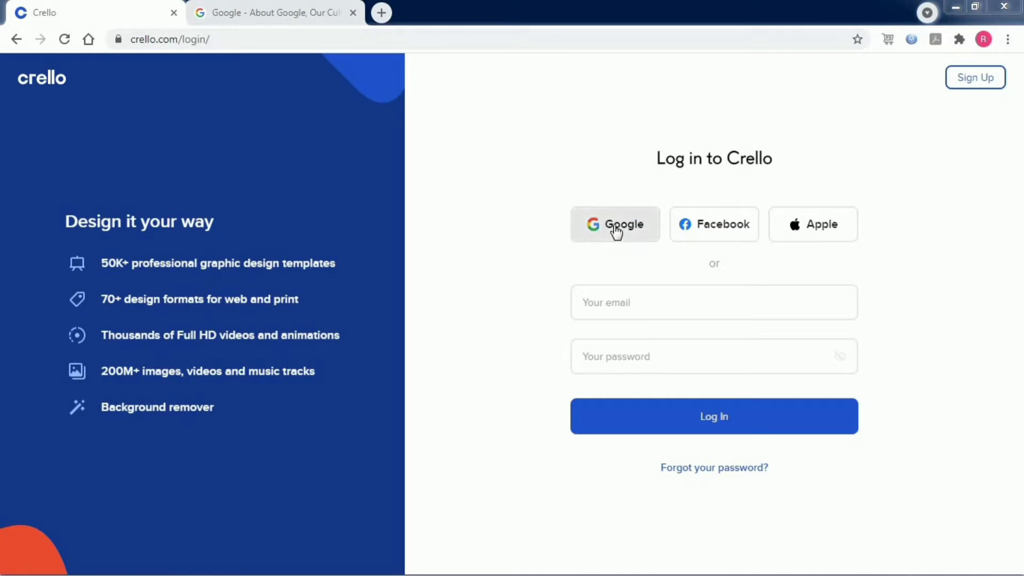
Sign in with Google and open the eBook template gallery by searching 'ebook'.
{"action": "left_click", "coordinate": [616, 231]}
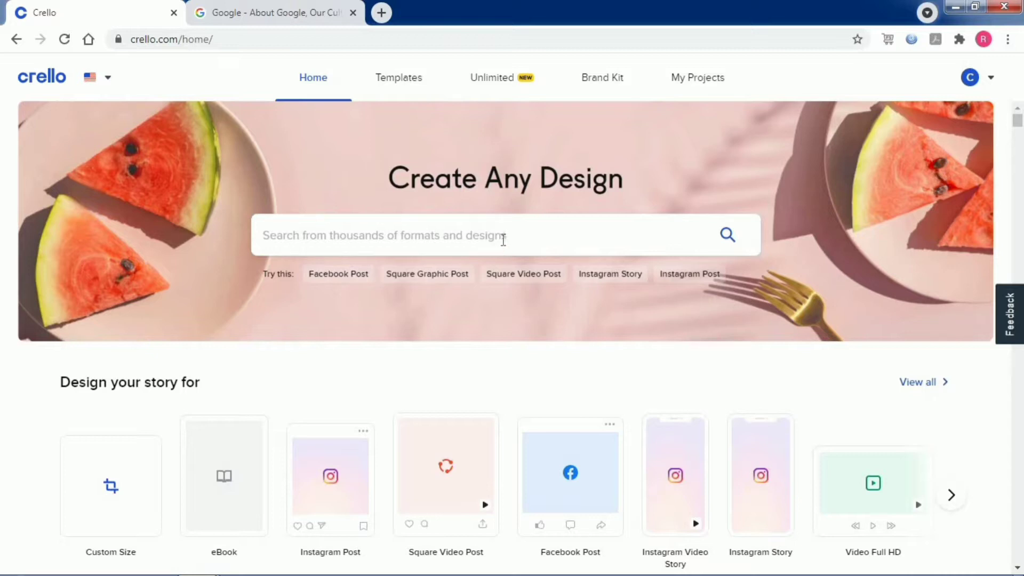
{"action": "left_click", "coordinate": [503, 240]}
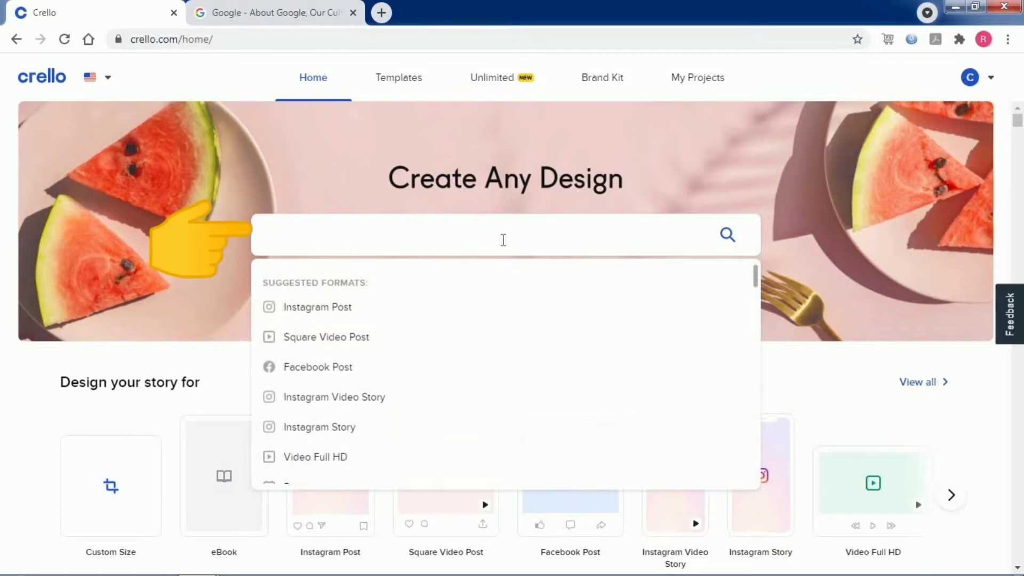
{"action": "type", "text": "ebook"}
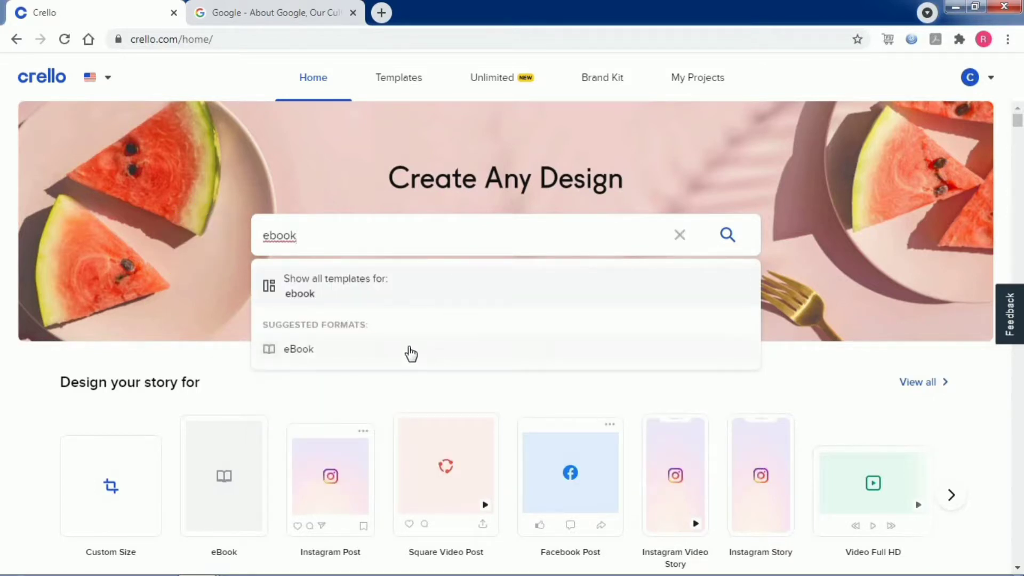
{"action": "left_click", "coordinate": [409, 351]}
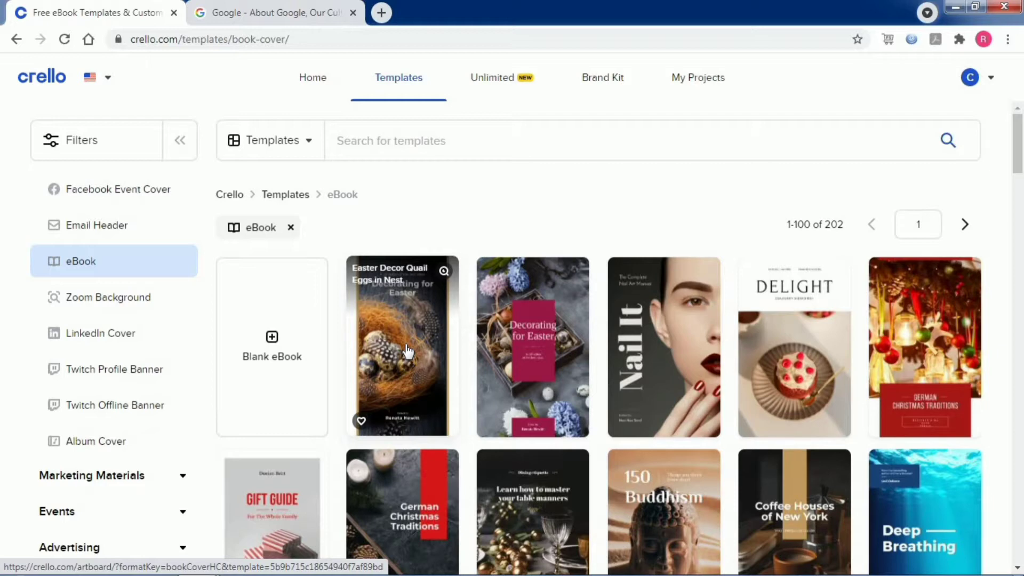
Start a new design from the Introduction to Artificial Intelligence eBook template.
{"action": "scroll", "coordinate": [407, 352], "scroll_direction": "down", "scroll_amount": 3}
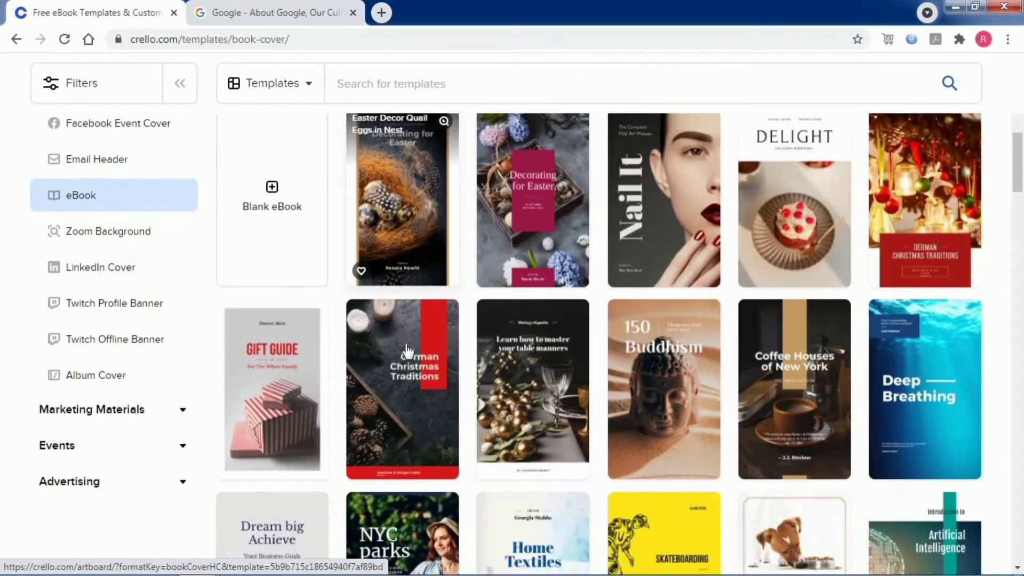
{"action": "scroll", "coordinate": [407, 352], "scroll_direction": "down", "scroll_amount": 2}
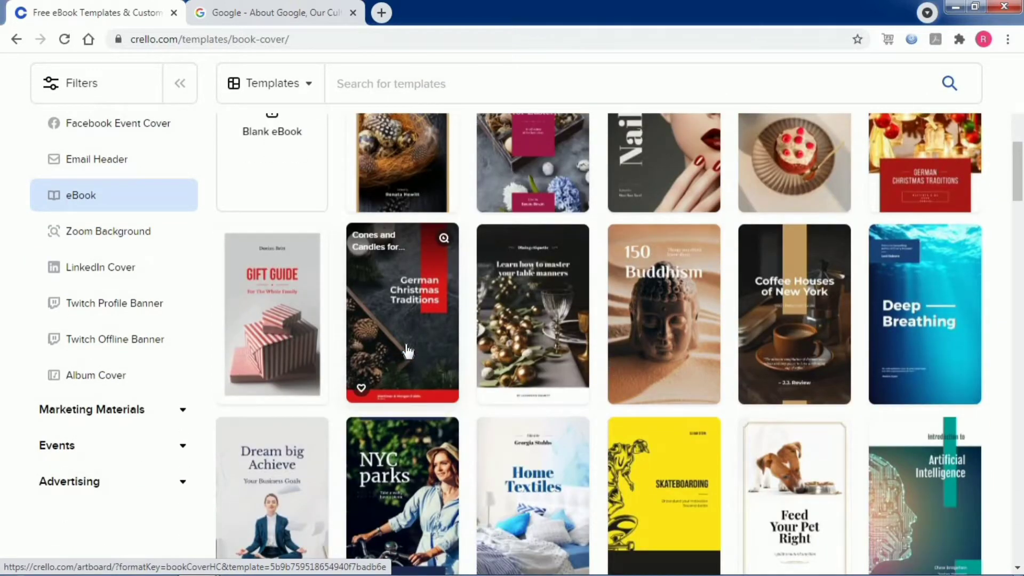
{"action": "scroll", "coordinate": [407, 352], "scroll_direction": "down", "scroll_amount": 2}
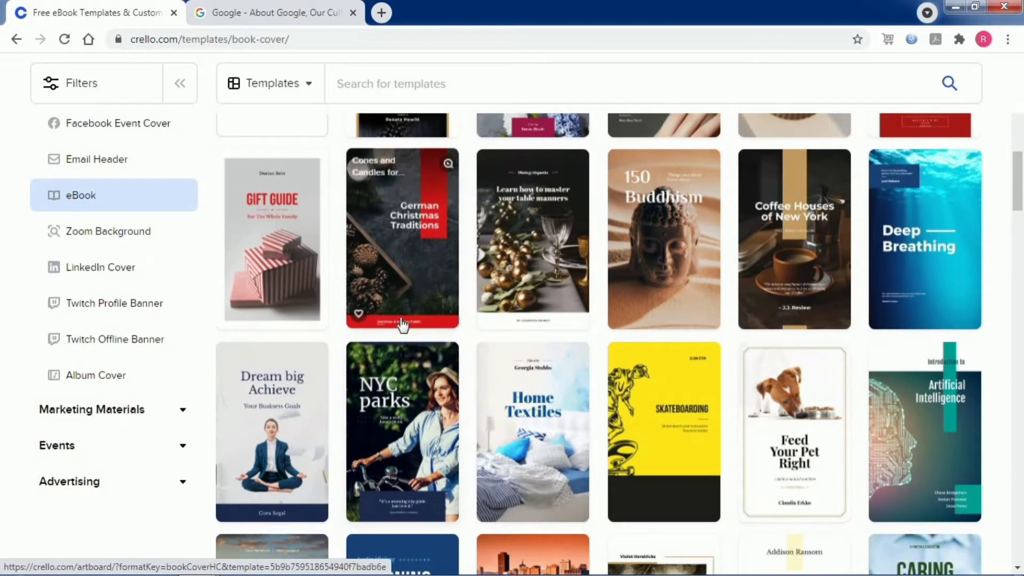
{"action": "left_click", "coordinate": [888, 448]}
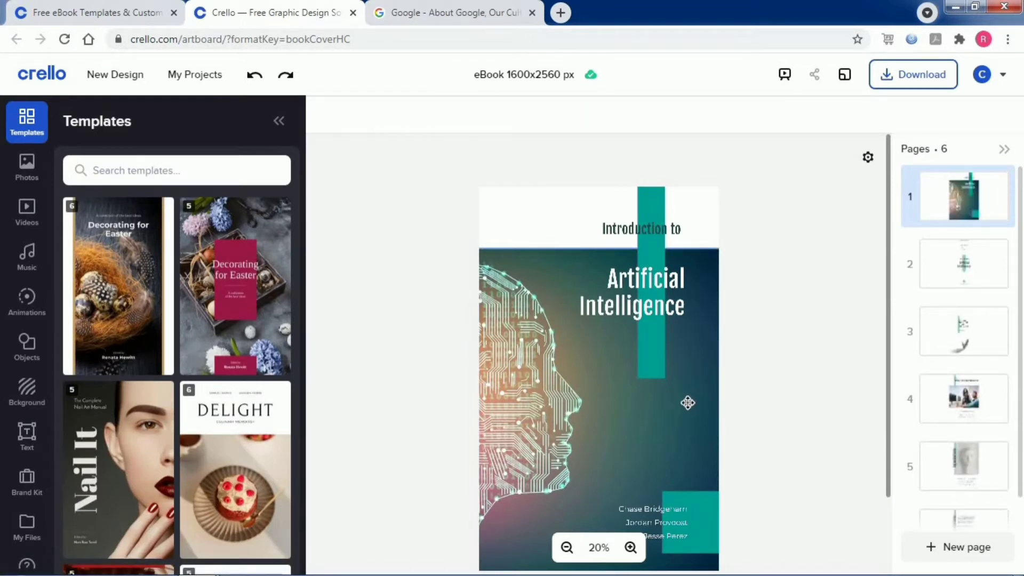
Replace the cover's 'Artificial Intelligence' title with AMAZON AFFILIATE PROGRAM.
{"action": "scroll", "coordinate": [666, 390], "scroll_direction": "down", "scroll_amount": 2}
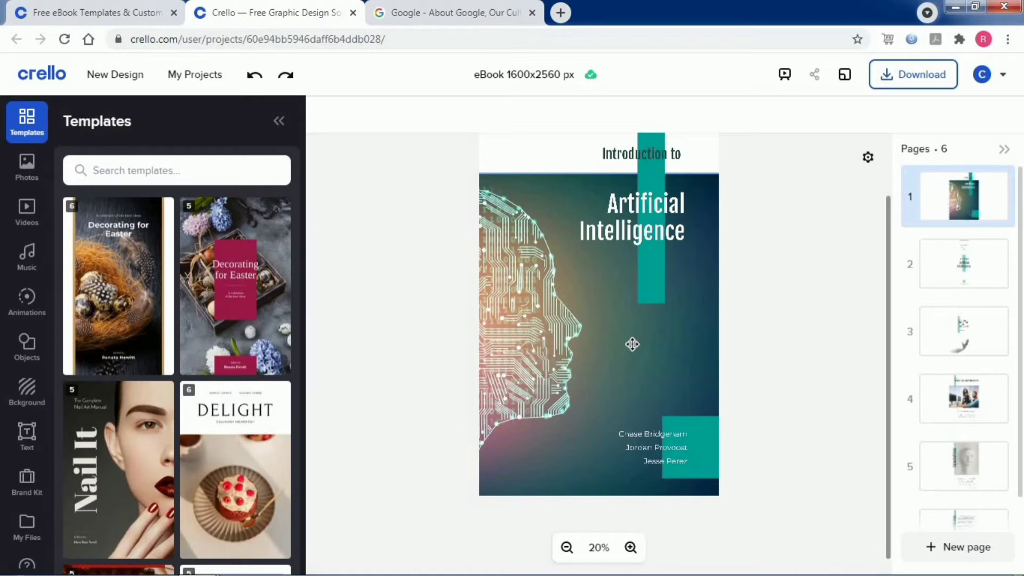
{"action": "scroll", "coordinate": [631, 342], "scroll_direction": "up", "scroll_amount": 2}
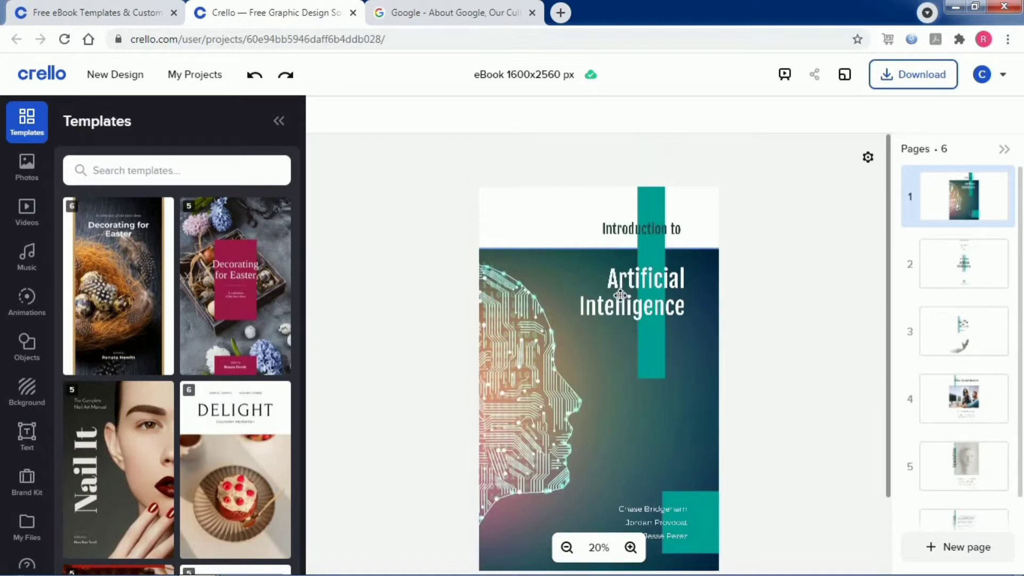
{"action": "double_click", "coordinate": [648, 299]}
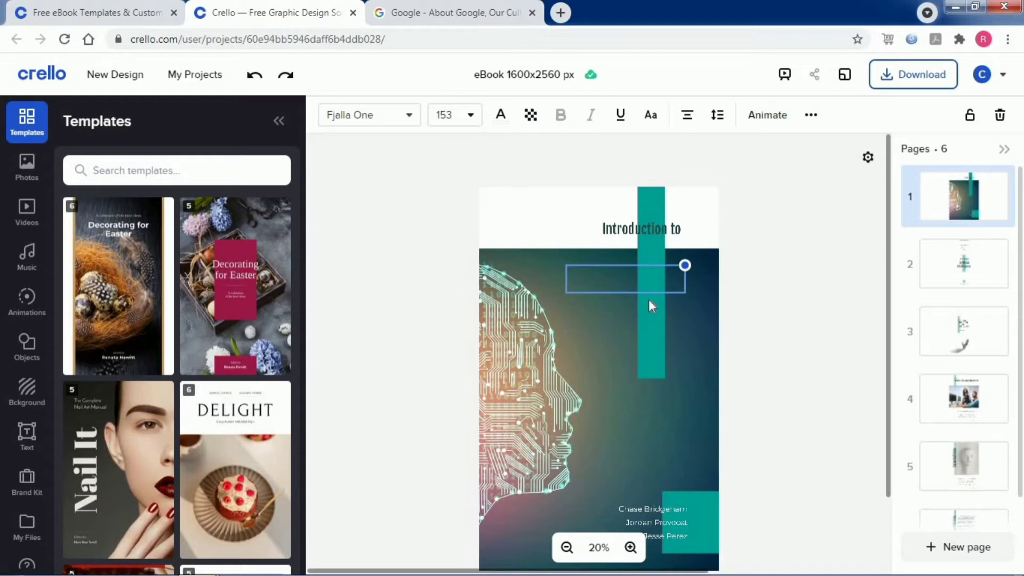
{"action": "type", "text": "AMAZON"}
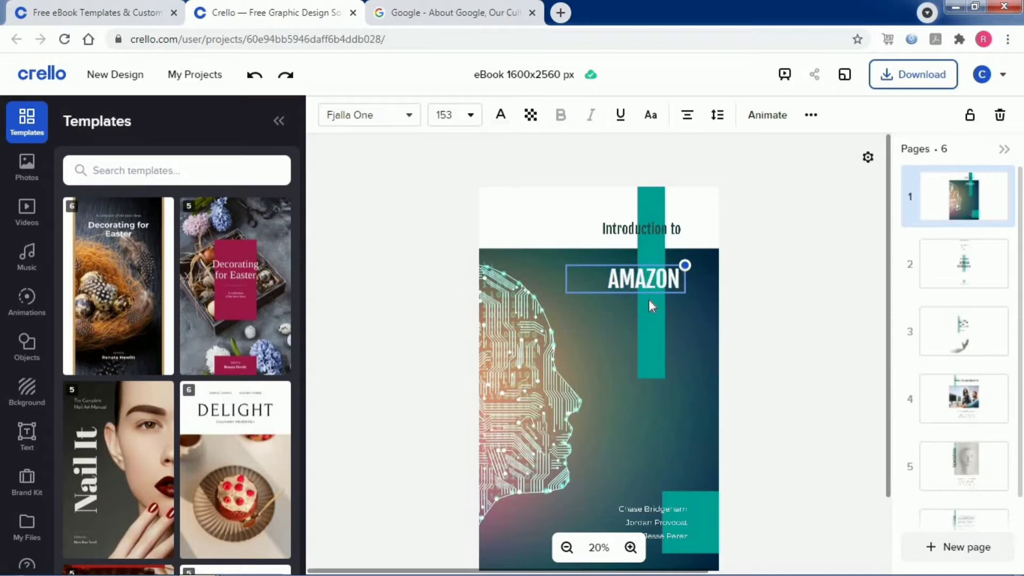
{"action": "type", "text": " AFFILIATE"}
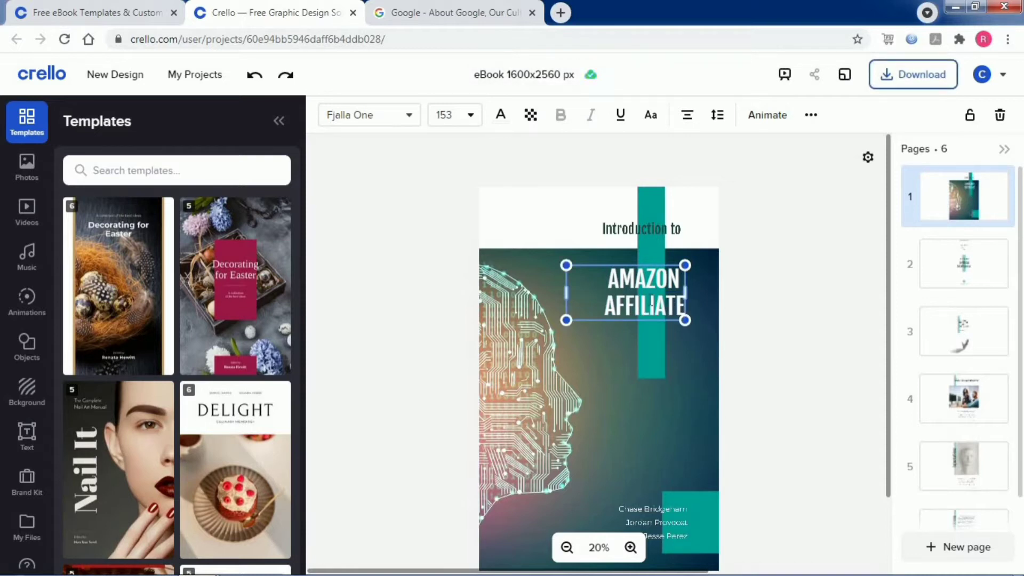
{"action": "type", "text": " PR"}
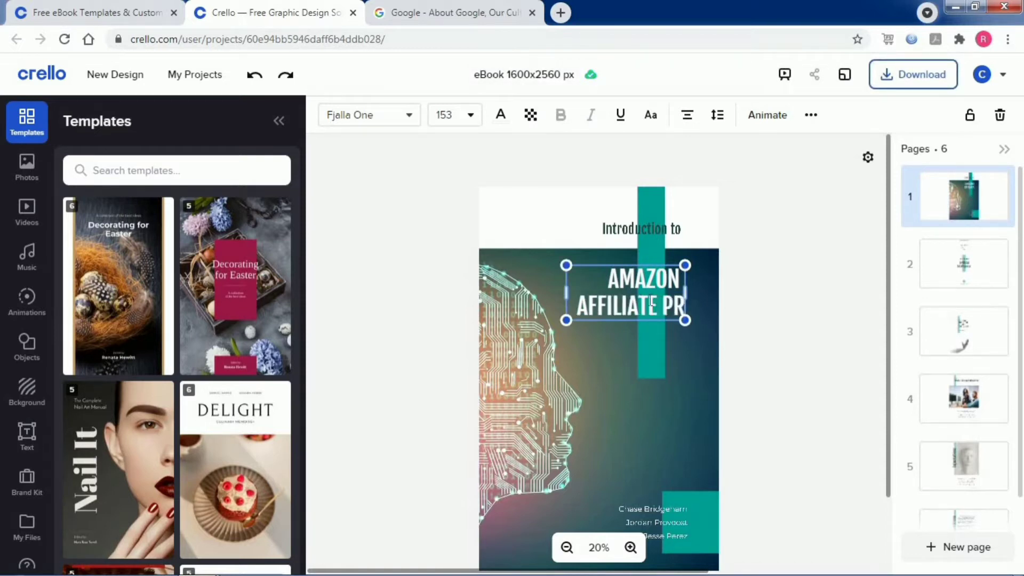
{"action": "type", "text": "OGRAM"}
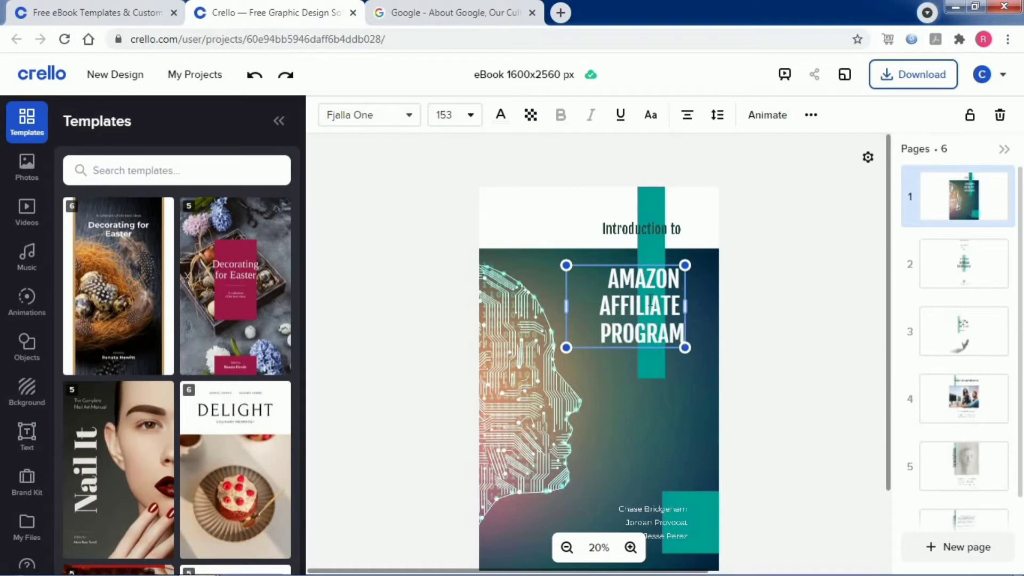
{"action": "key", "text": "Return"}
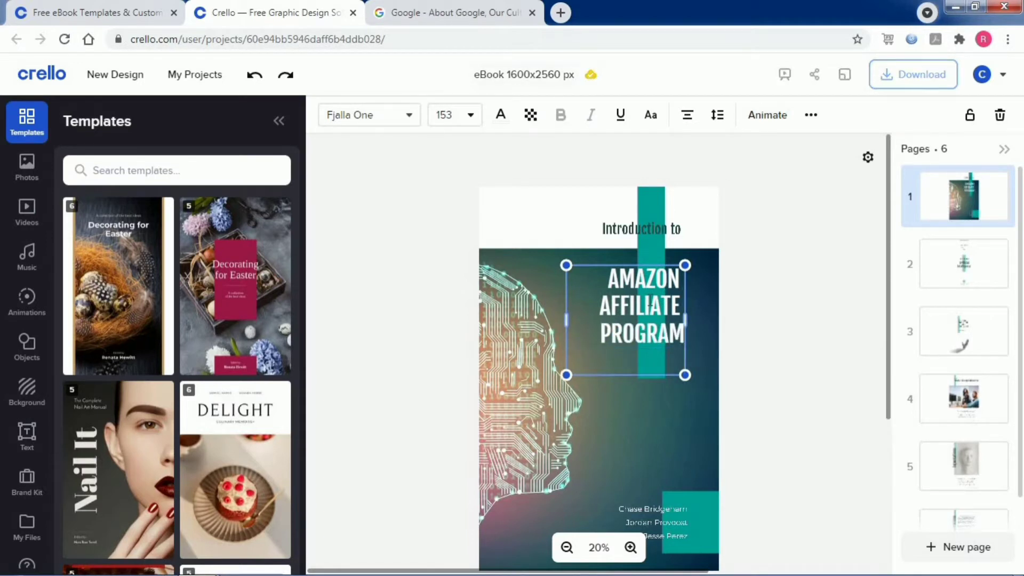
{"action": "key", "text": "BackSpace"}
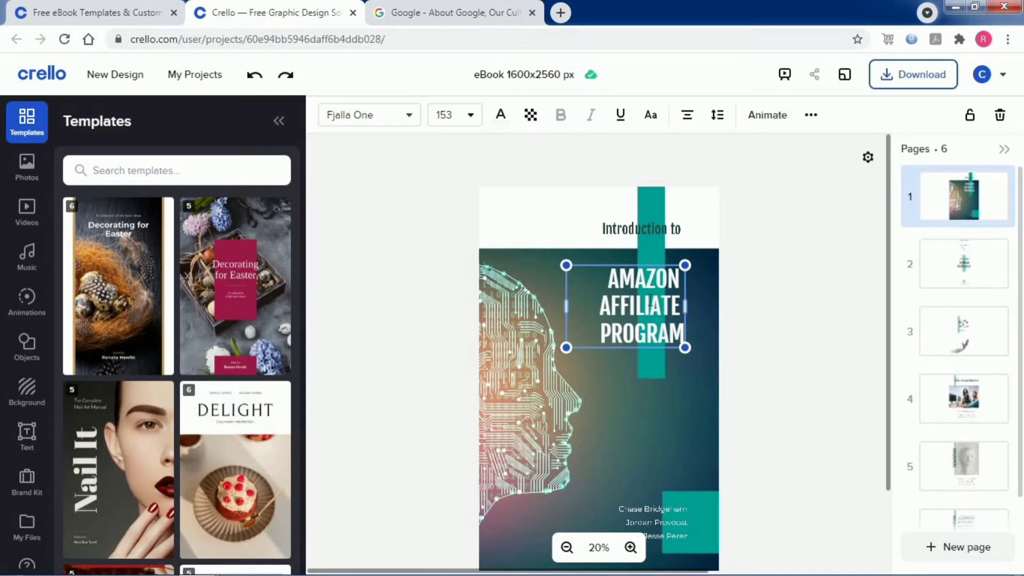
{"action": "left_click", "coordinate": [713, 299]}
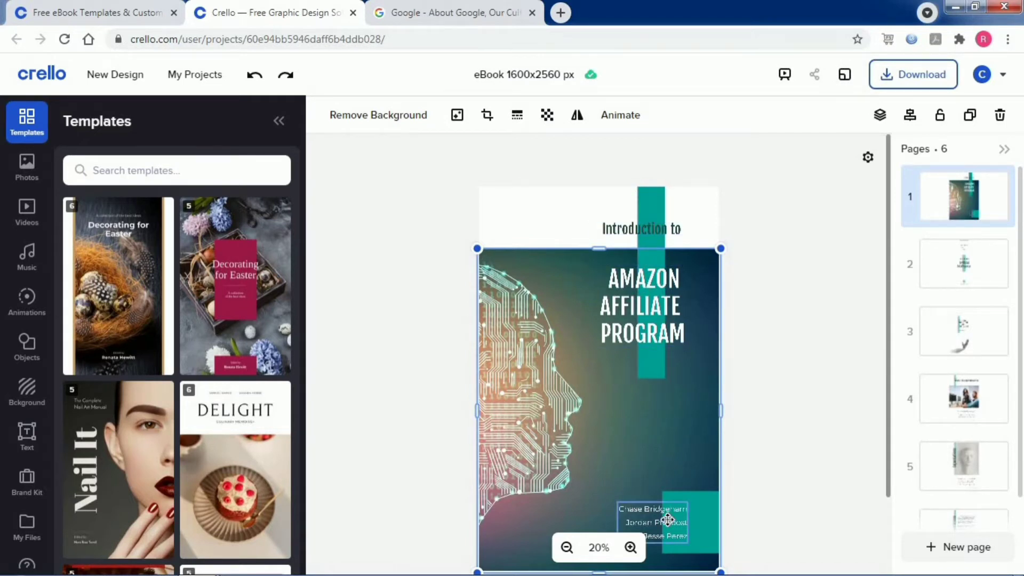
Replace the three placeholder author names at the bottom of the cover with one author's name.
{"action": "scroll", "coordinate": [667, 521], "scroll_direction": "down", "scroll_amount": 2}
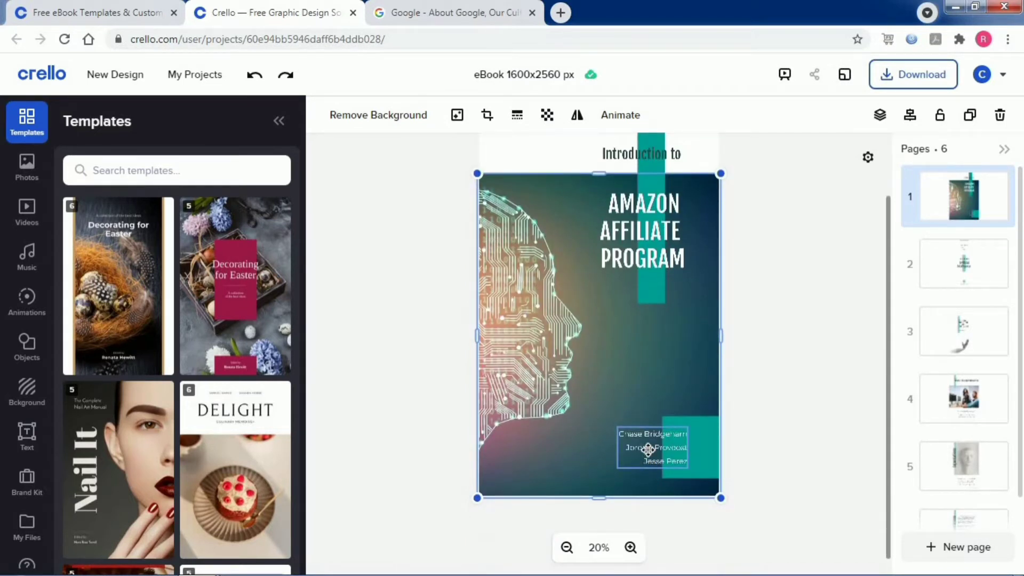
{"action": "left_click", "coordinate": [648, 449]}
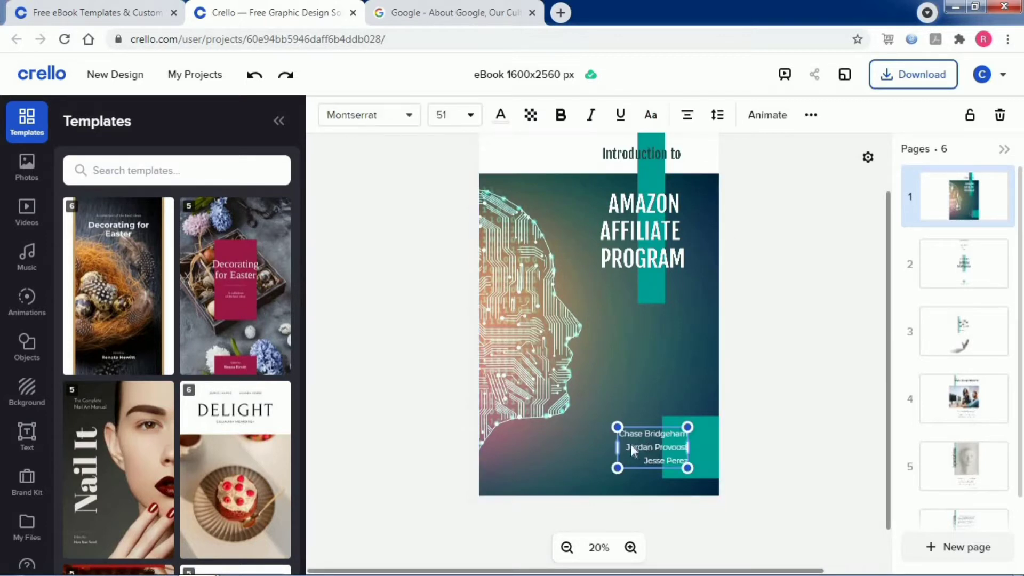
{"action": "double_click", "coordinate": [633, 449]}
{"action": "key", "text": "Delete"}
{"action": "key", "text": "Delete"}
{"action": "key", "text": "Delete"}
{"action": "key", "text": "Delete"}
{"action": "key", "text": "Delete"}
{"action": "key", "text": "Delete"}
{"action": "key", "text": "Delete"}
{"action": "key", "text": "Delete"}
{"action": "key", "text": "Delete"}
{"action": "key", "text": "Delete"}
{"action": "key", "text": "Delete"}
{"action": "key", "text": "Delete"}
{"action": "key", "text": "Delete"}
{"action": "key", "text": "Delete"}
{"action": "key", "text": "Delete"}
{"action": "key", "text": "Delete"}
{"action": "key", "text": "Delete"}
{"action": "key", "text": "Delete"}
{"action": "key", "text": "Delete"}
{"action": "key", "text": "Delete"}
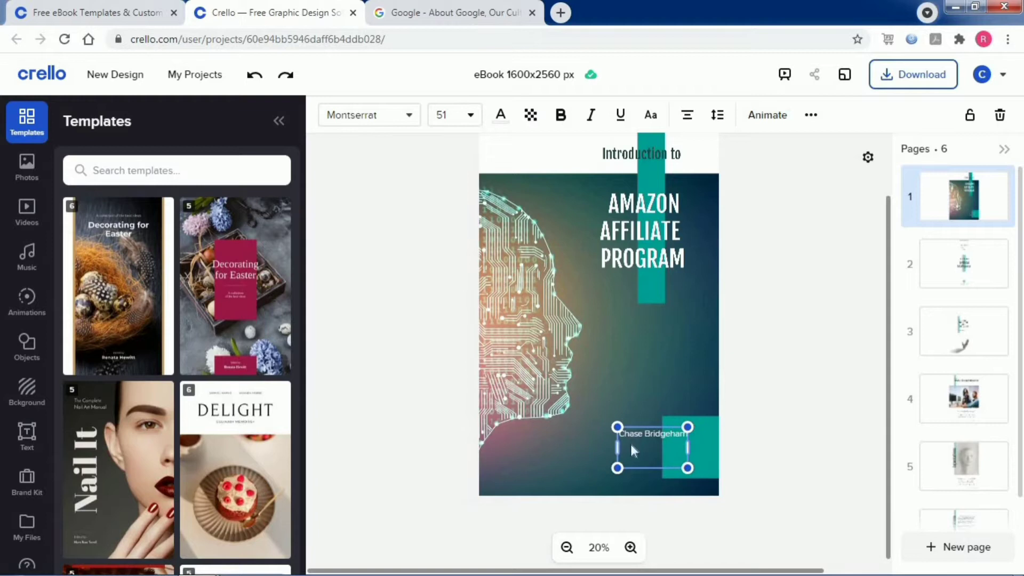
{"action": "key", "text": "BackSpace"}
{"action": "key", "text": "BackSpace"}
{"action": "key", "text": "BackSpace"}
{"action": "key", "text": "BackSpace"}
{"action": "key", "text": "BackSpace"}
{"action": "key", "text": "BackSpace"}
{"action": "key", "text": "BackSpace"}
{"action": "key", "text": "BackSpace"}
{"action": "key", "text": "BackSpace"}
{"action": "key", "text": "BackSpace"}
{"action": "key", "text": "BackSpace"}
{"action": "key", "text": "BackSpace"}
{"action": "key", "text": "BackSpace"}
{"action": "key", "text": "BackSpace"}
{"action": "key", "text": "BackSpace"}
{"action": "key", "text": "BackSpace"}
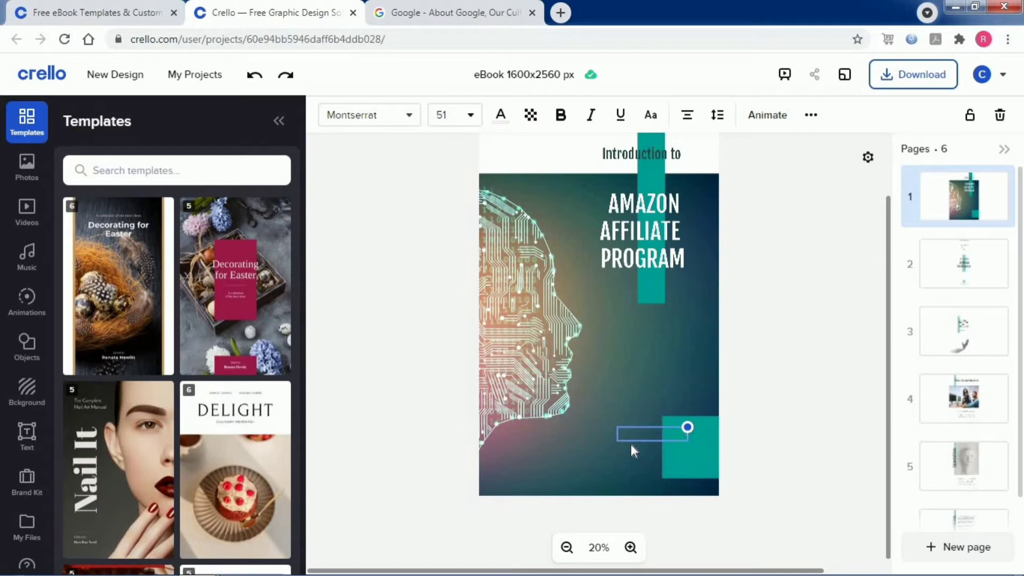
{"action": "type", "text": "ROHIT GUPTA"}
{"action": "left_click", "coordinate": [631, 446]}
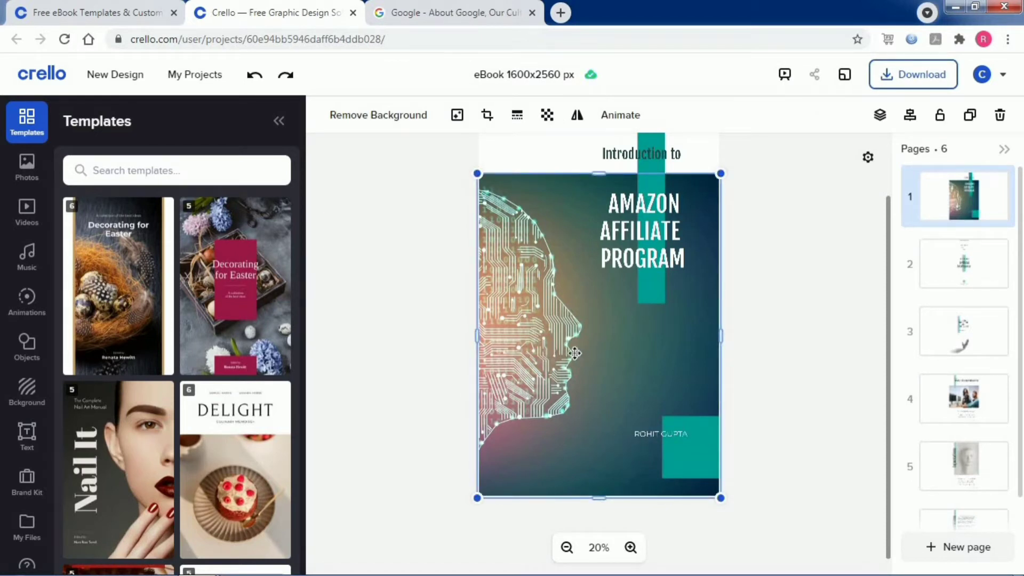
{"action": "scroll", "coordinate": [546, 259], "scroll_direction": "up", "scroll_amount": 2}
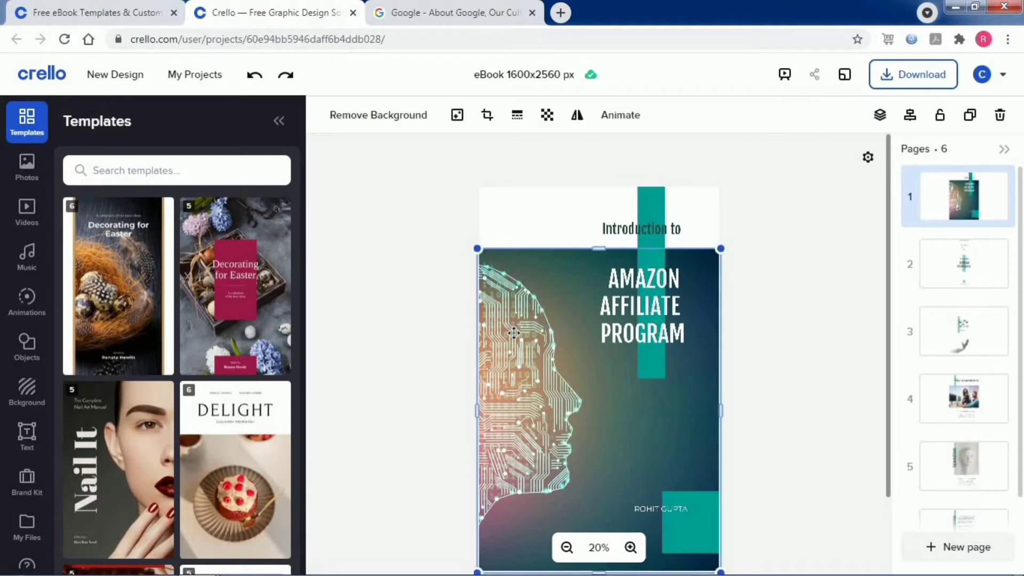
{"action": "left_click", "coordinate": [21, 405]}
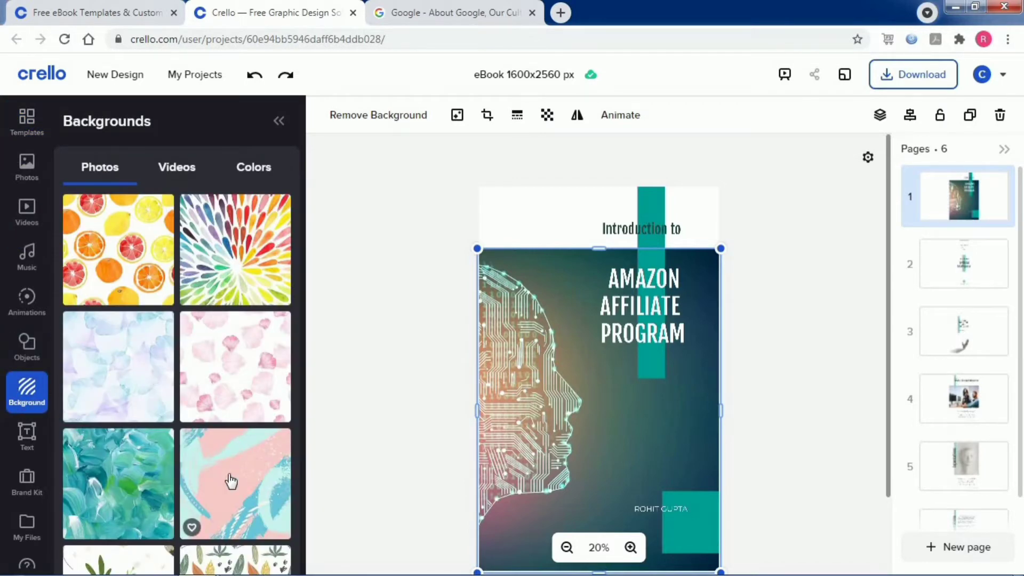
{"action": "scroll", "coordinate": [229, 480], "scroll_direction": "down", "scroll_amount": 5}
{"action": "scroll", "coordinate": [230, 481], "scroll_direction": "down", "scroll_amount": 8}
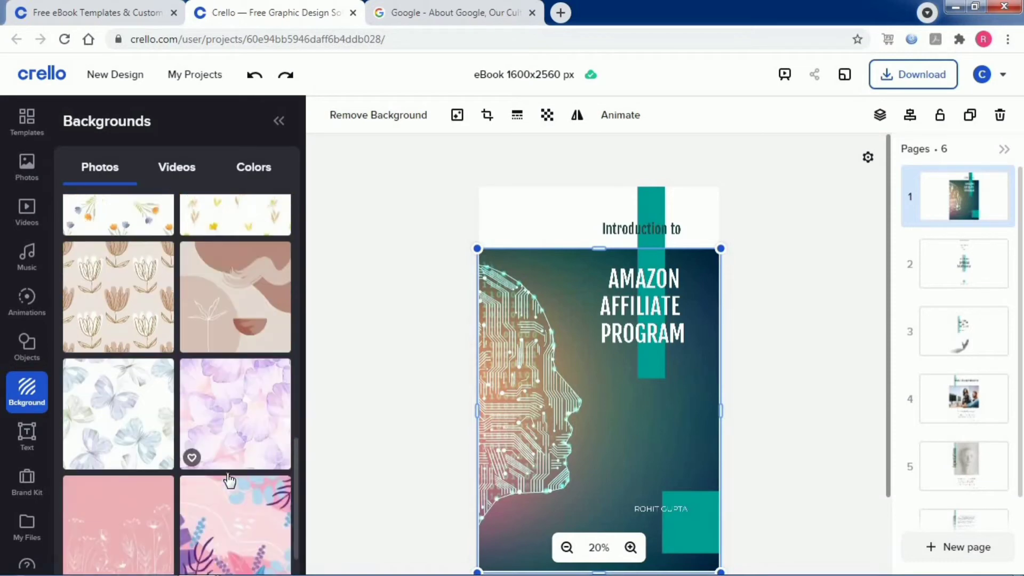
{"action": "scroll", "coordinate": [229, 481], "scroll_direction": "down", "scroll_amount": 3}
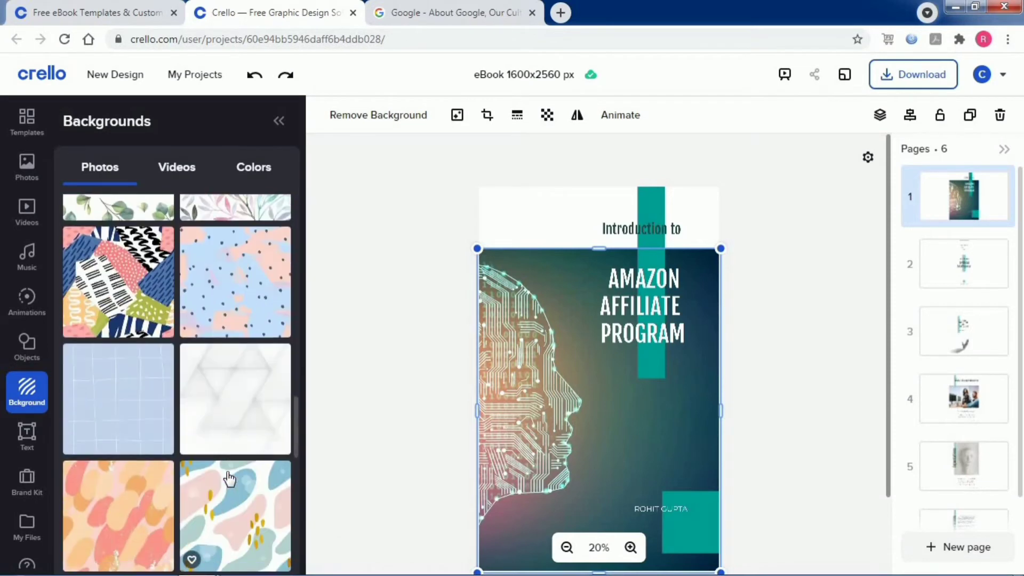
{"action": "left_click", "coordinate": [230, 398]}
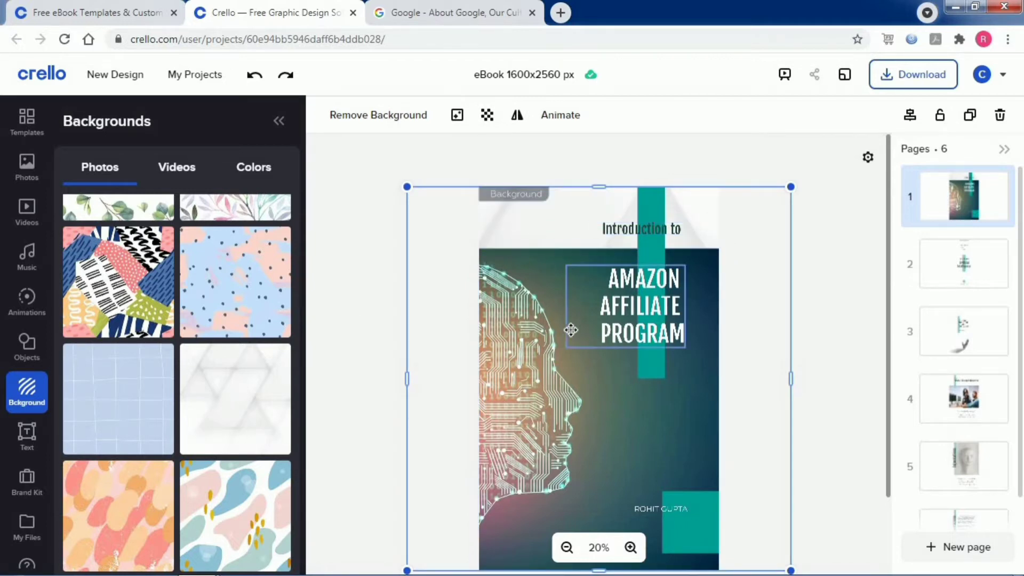
{"action": "scroll", "coordinate": [571, 329], "scroll_direction": "down", "scroll_amount": 2}
{"action": "scroll", "coordinate": [499, 382], "scroll_direction": "up", "scroll_amount": 2}
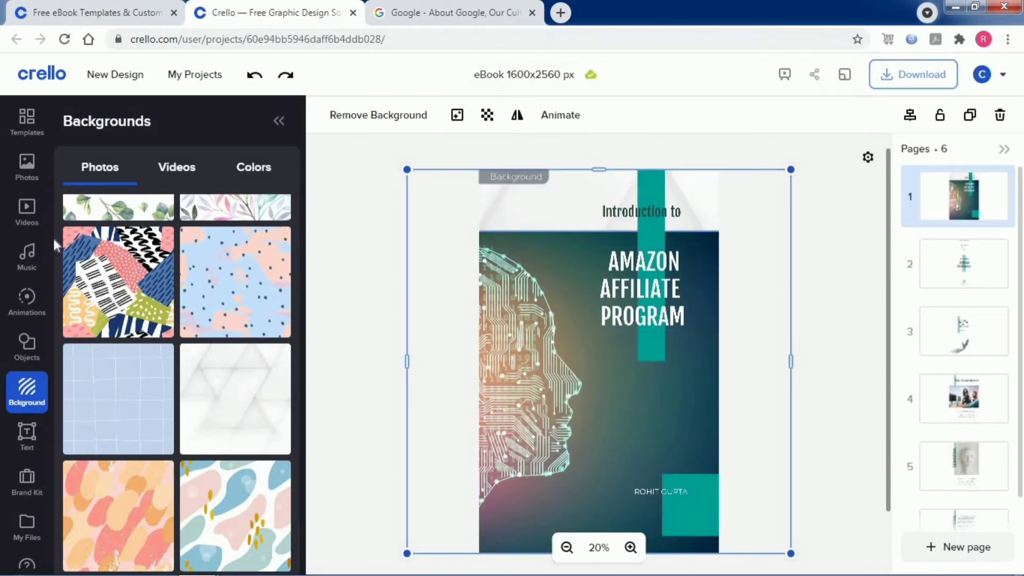
Add an open-book photo from a Photos search for BOOK to the cover.
{"action": "left_click", "coordinate": [24, 165]}
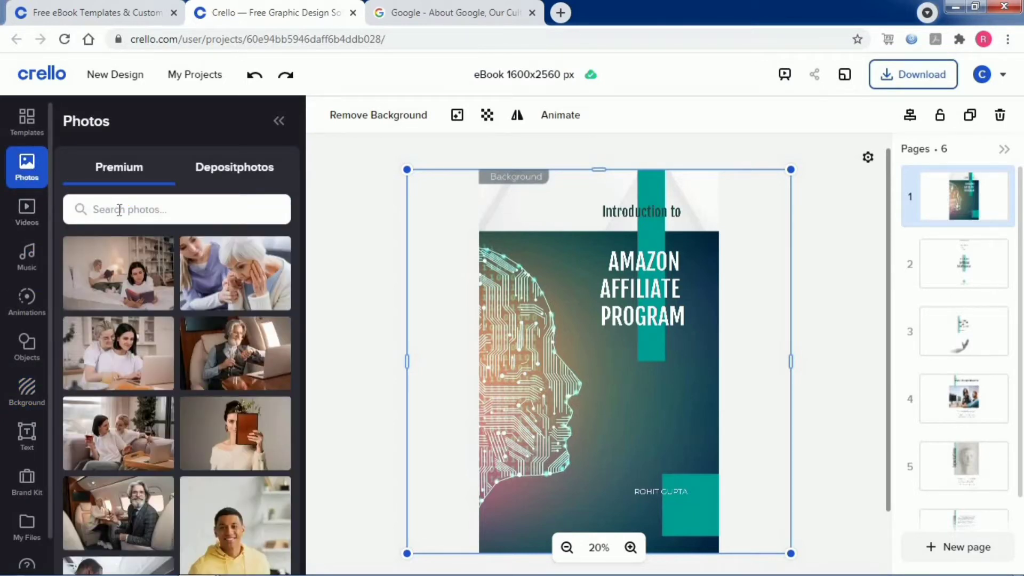
{"action": "scroll", "coordinate": [167, 398], "scroll_direction": "down", "scroll_amount": 3}
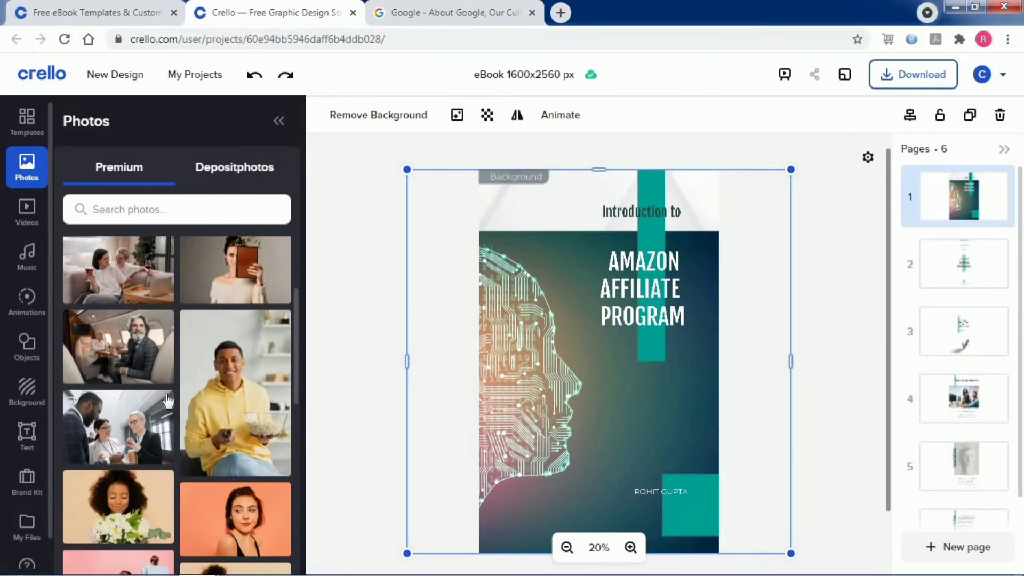
{"action": "scroll", "coordinate": [166, 398], "scroll_direction": "up", "scroll_amount": 3}
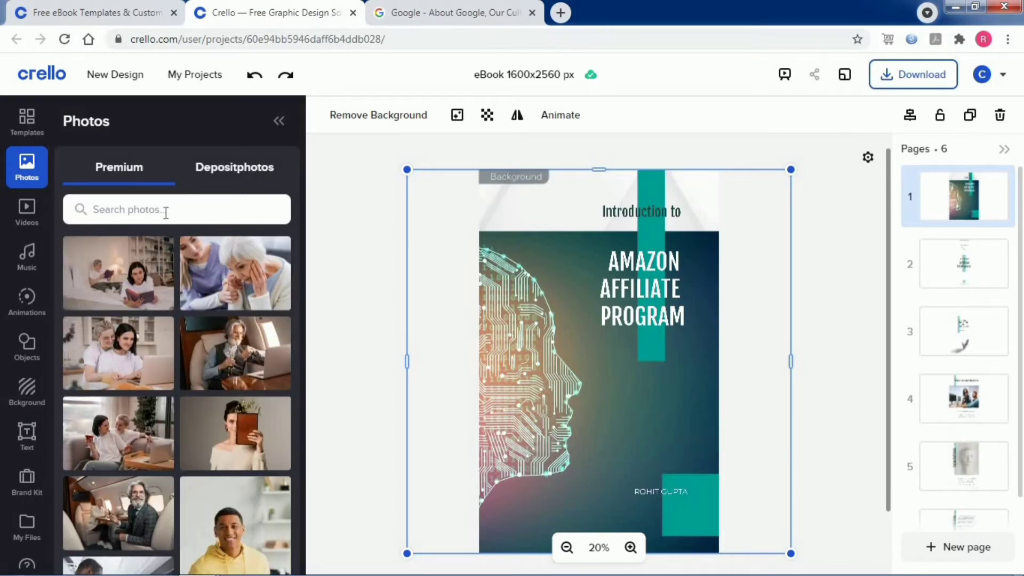
{"action": "type", "text": "BOOK"}
{"action": "key", "text": "Return"}
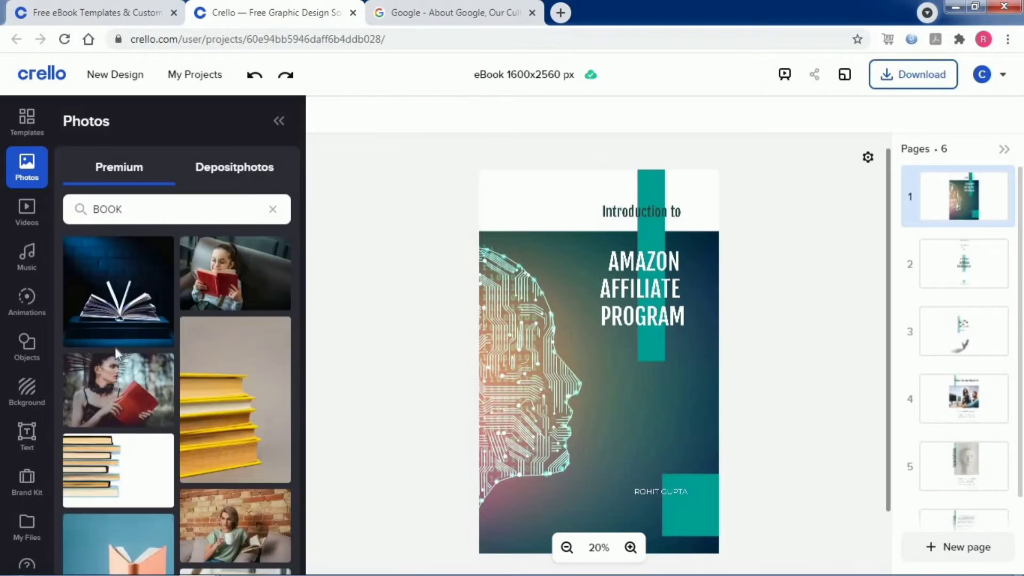
{"action": "scroll", "coordinate": [250, 487], "scroll_direction": "down", "scroll_amount": 3}
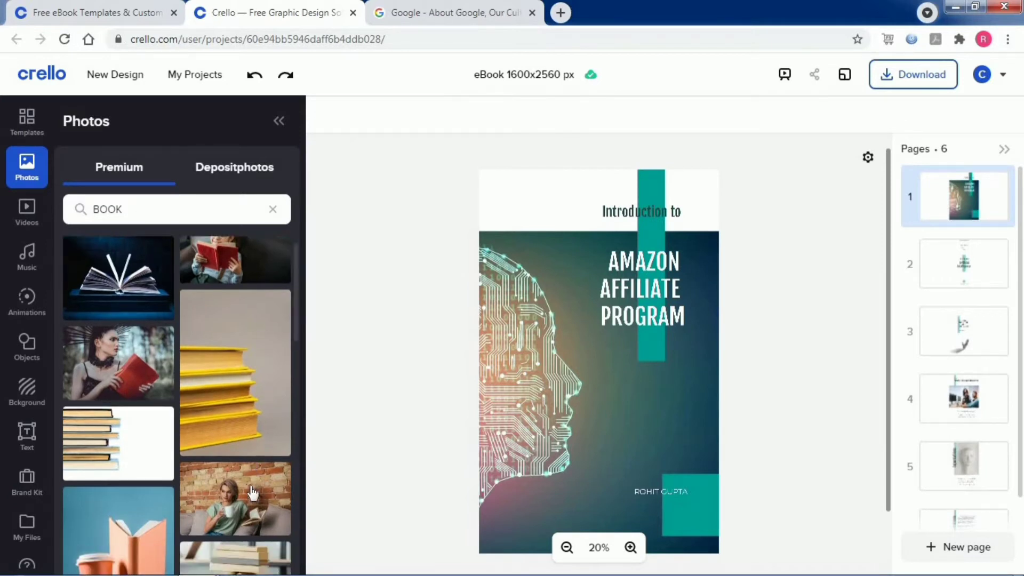
{"action": "scroll", "coordinate": [253, 493], "scroll_direction": "down", "scroll_amount": 3}
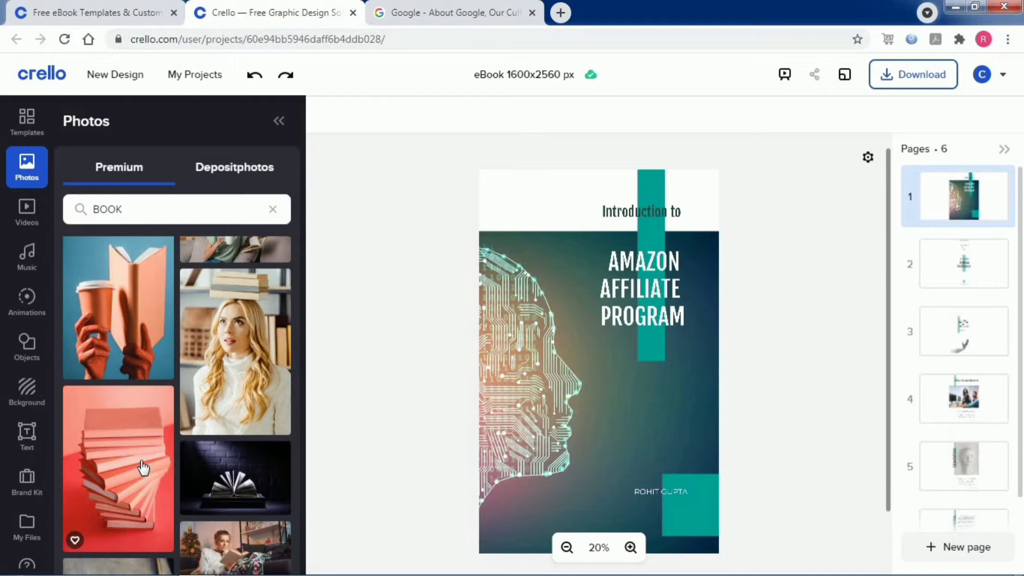
{"action": "scroll", "coordinate": [143, 469], "scroll_direction": "down", "scroll_amount": 5}
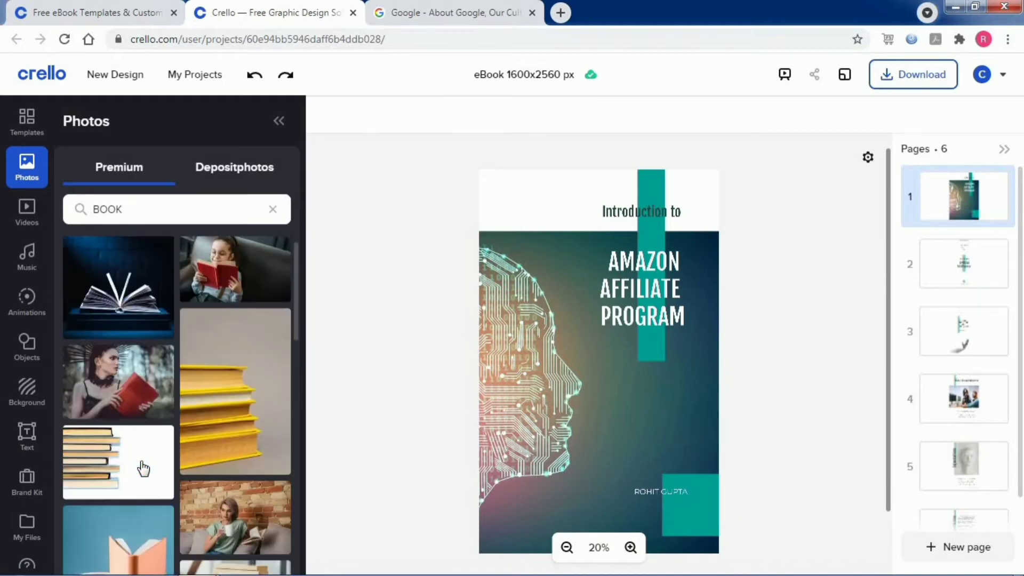
{"action": "left_click", "coordinate": [112, 321]}
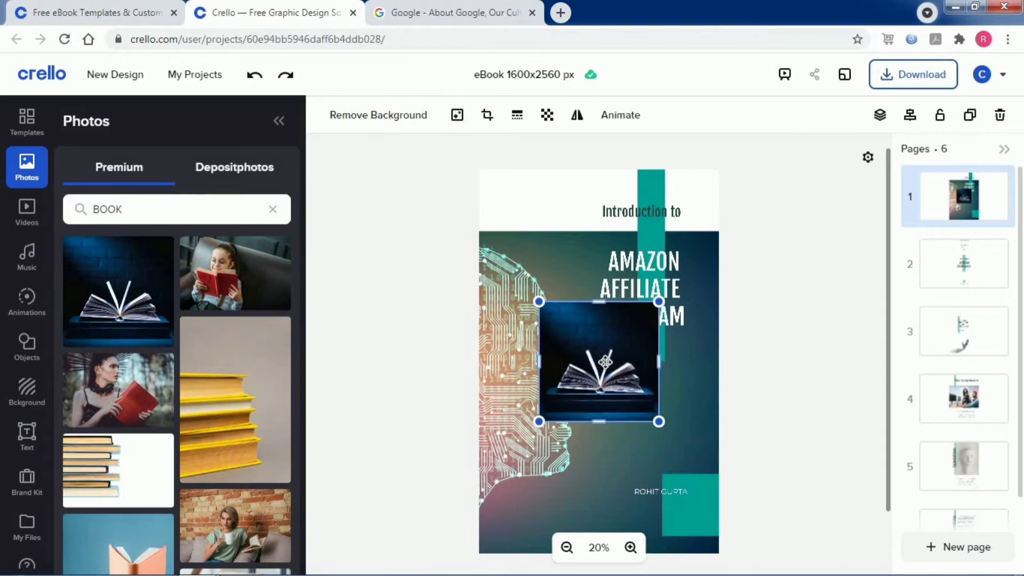
Shrink the book photo and centre it below the title, just above the author name.
{"action": "left_click_drag", "start_coordinate": [605, 362], "coordinate": [645, 406]}
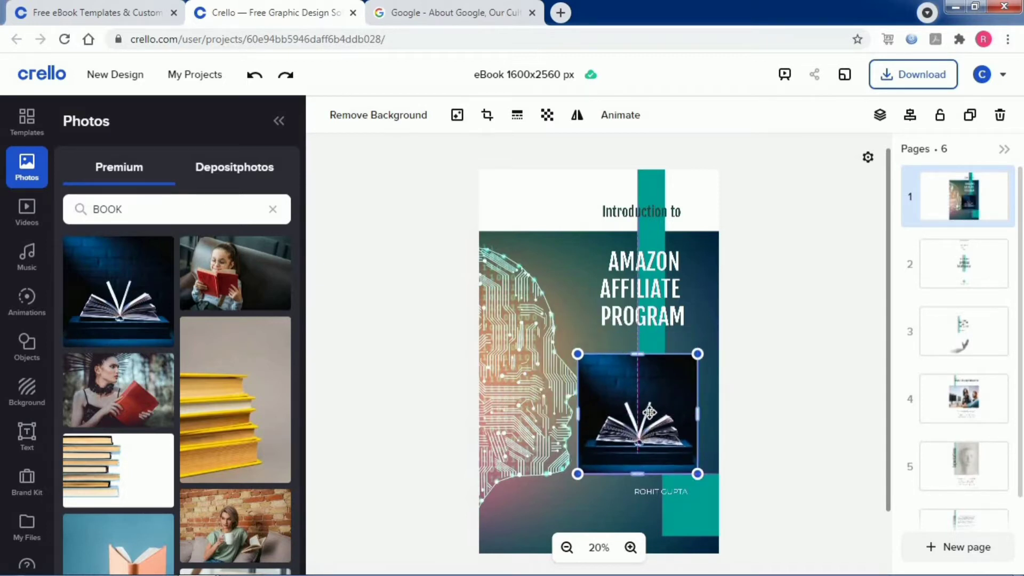
{"action": "left_click_drag", "start_coordinate": [648, 412], "coordinate": [663, 404]}
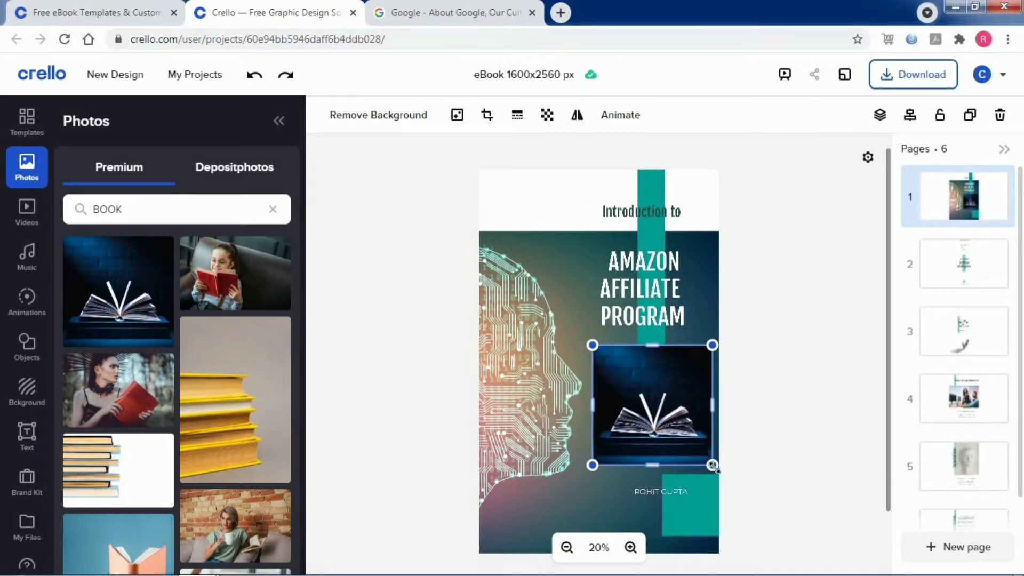
{"action": "left_click_drag", "start_coordinate": [711, 464], "coordinate": [695, 449]}
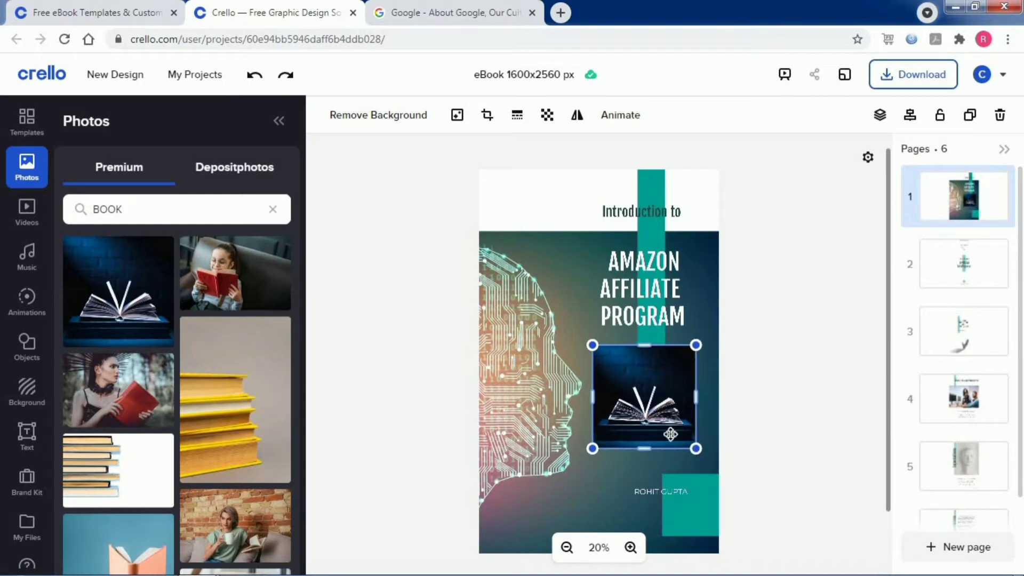
{"action": "mouse_move", "coordinate": [664, 413]}
{"action": "left_mouse_down"}
{"action": "mouse_move", "coordinate": [680, 449]}
{"action": "mouse_move", "coordinate": [663, 428]}
{"action": "left_mouse_up"}
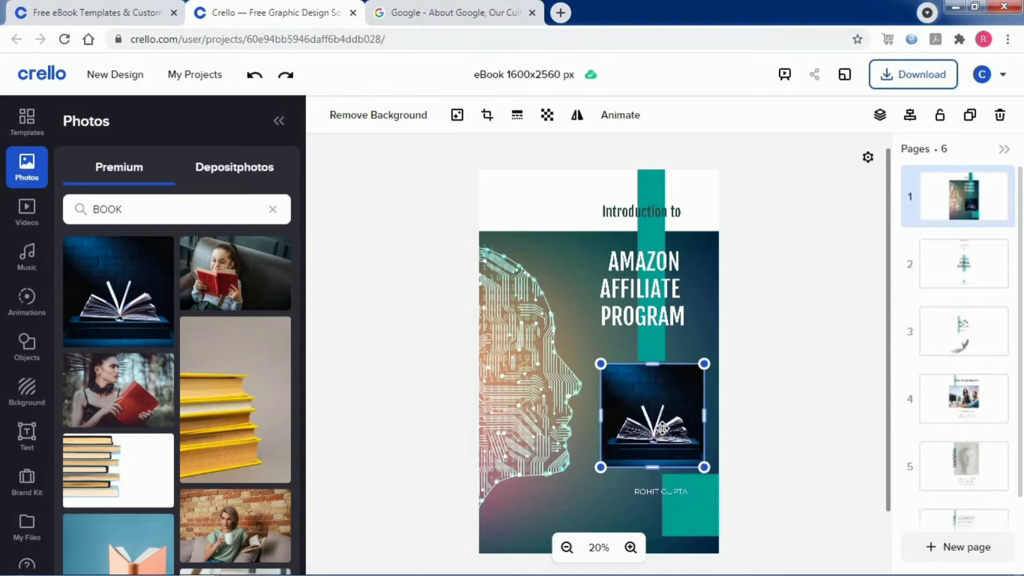
{"action": "left_click", "coordinate": [794, 415]}
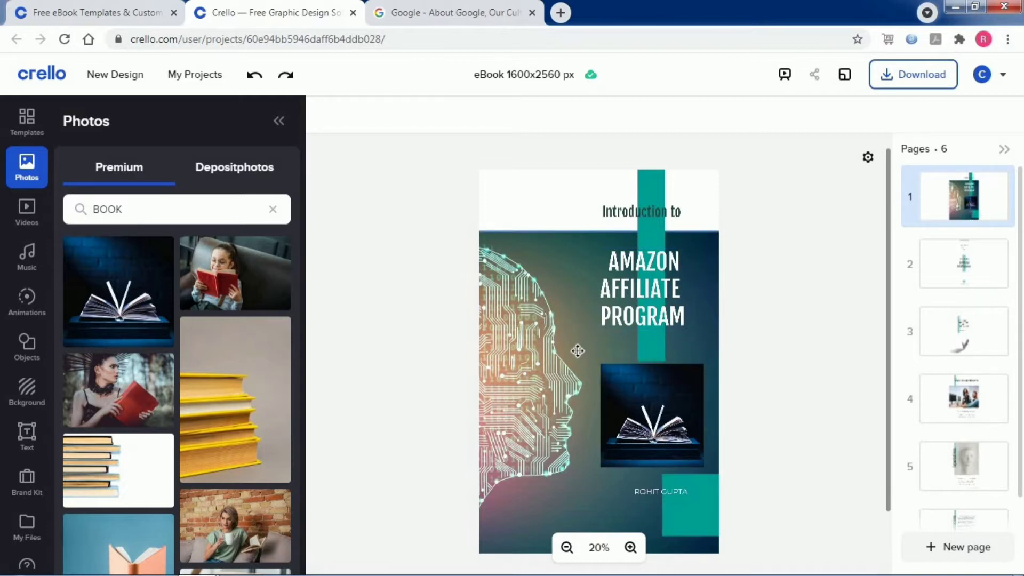
{"action": "scroll", "coordinate": [578, 351], "scroll_direction": "down", "scroll_amount": 2}
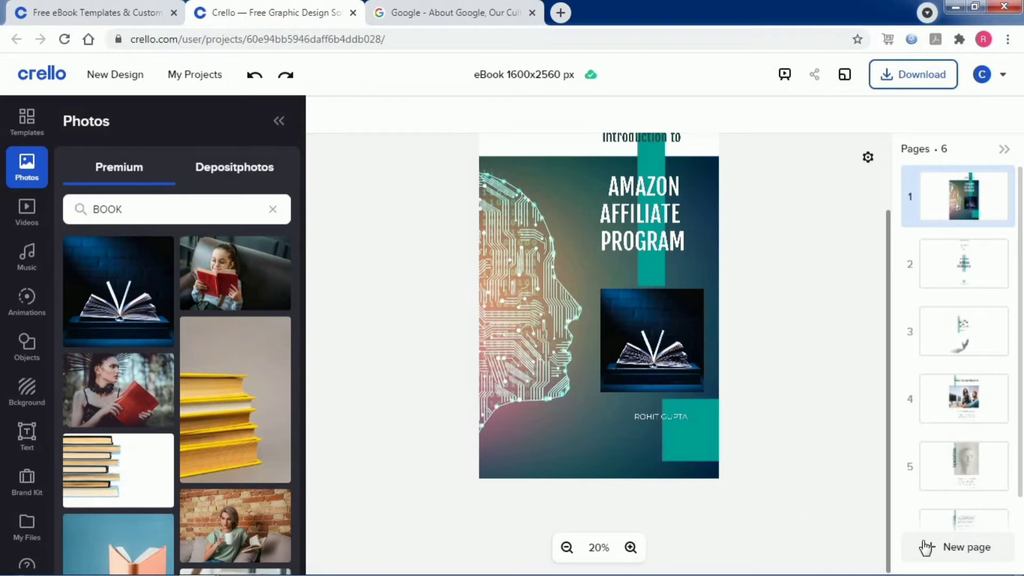
Add a blank second page after the cover and browse the Text Styles list.
{"action": "left_click", "coordinate": [954, 555]}
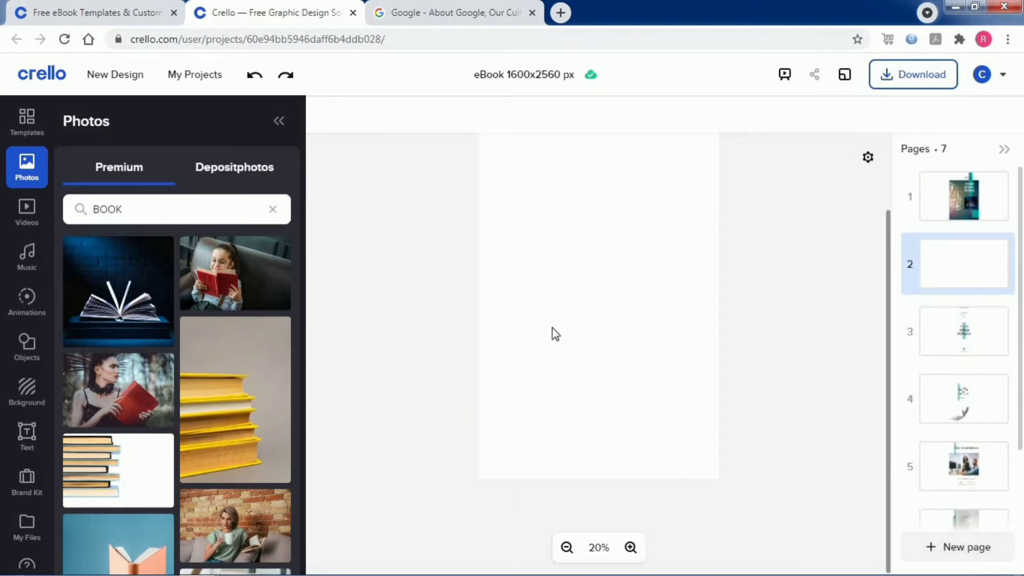
{"action": "scroll", "coordinate": [552, 327], "scroll_direction": "up", "scroll_amount": 1}
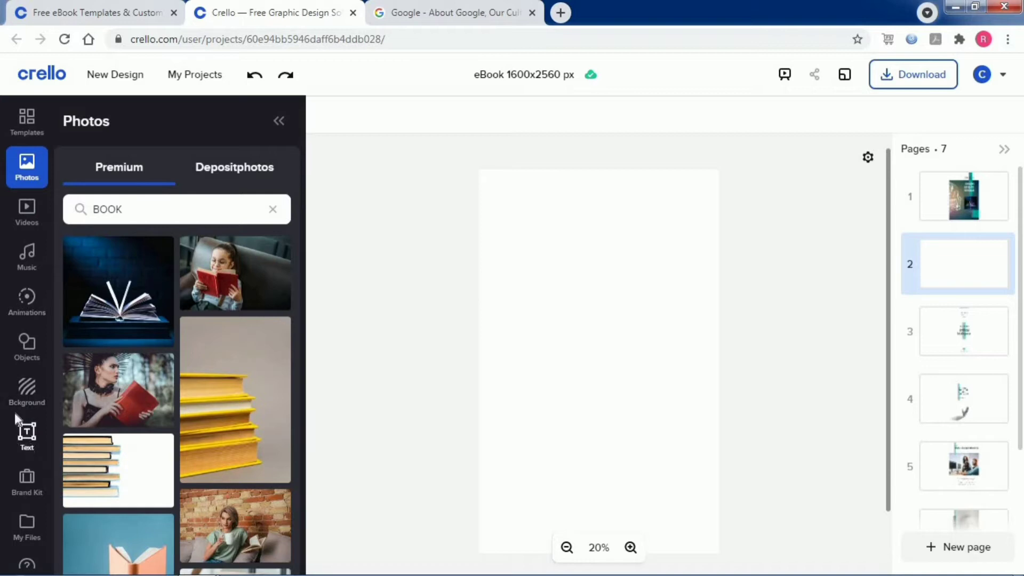
{"action": "left_click", "coordinate": [29, 443]}
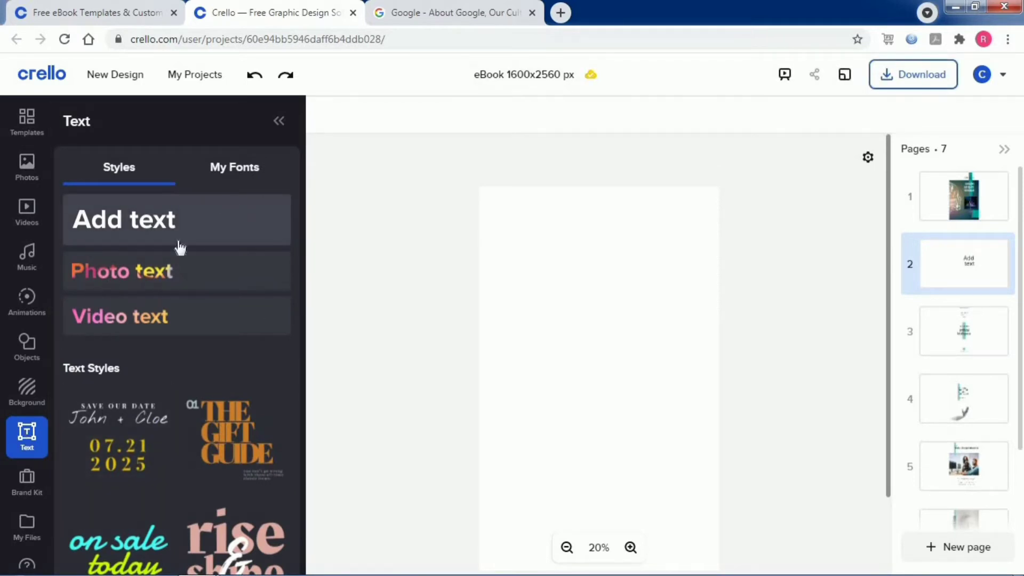
{"action": "scroll", "coordinate": [175, 291], "scroll_direction": "down", "scroll_amount": 6}
{"action": "scroll", "coordinate": [174, 283], "scroll_direction": "down", "scroll_amount": 8}
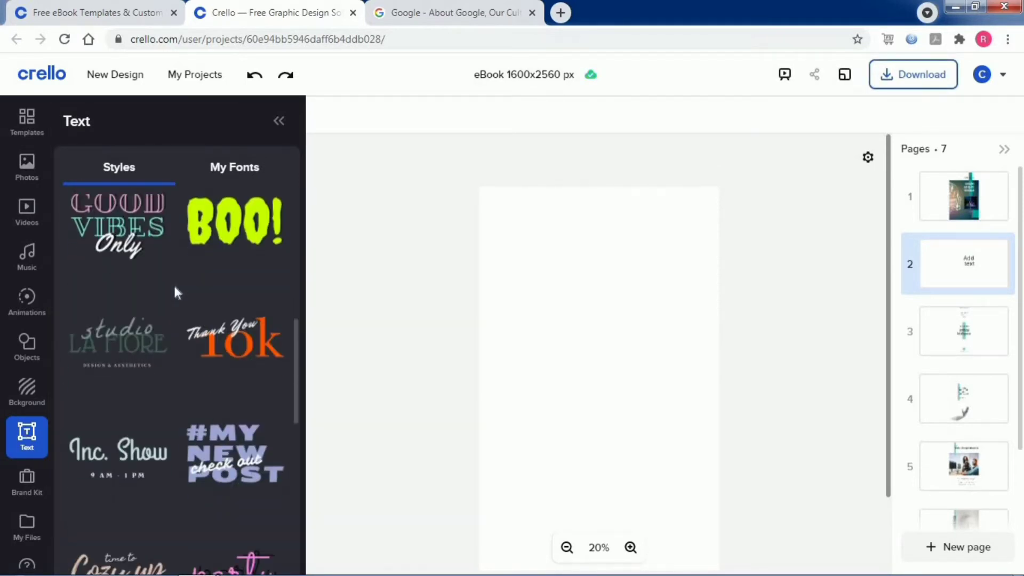
{"action": "scroll", "coordinate": [174, 283], "scroll_direction": "up", "scroll_amount": 10}
{"action": "scroll", "coordinate": [174, 283], "scroll_direction": "up", "scroll_amount": 5}
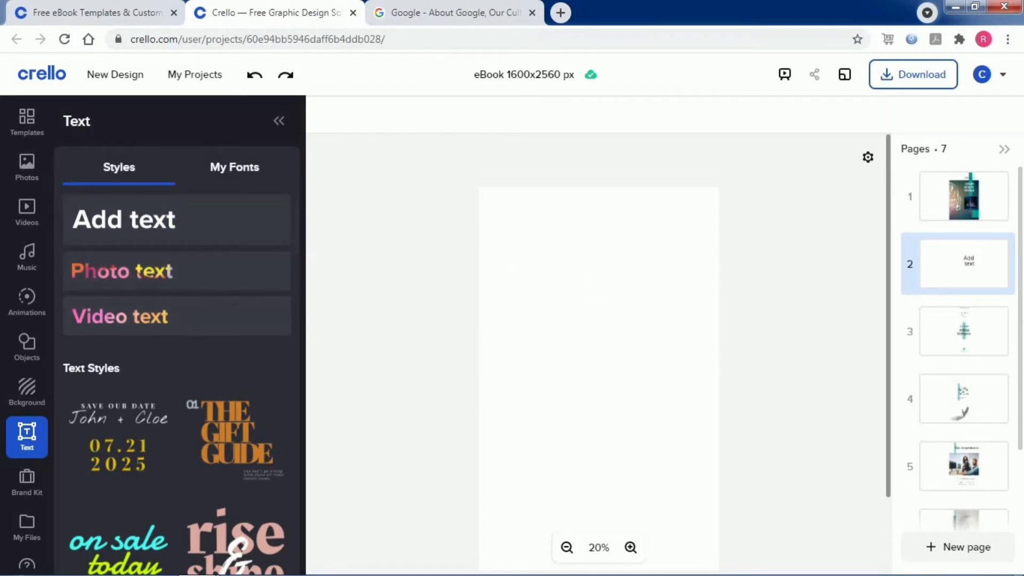
{"action": "scroll", "coordinate": [228, 428], "scroll_direction": "down", "scroll_amount": 5}
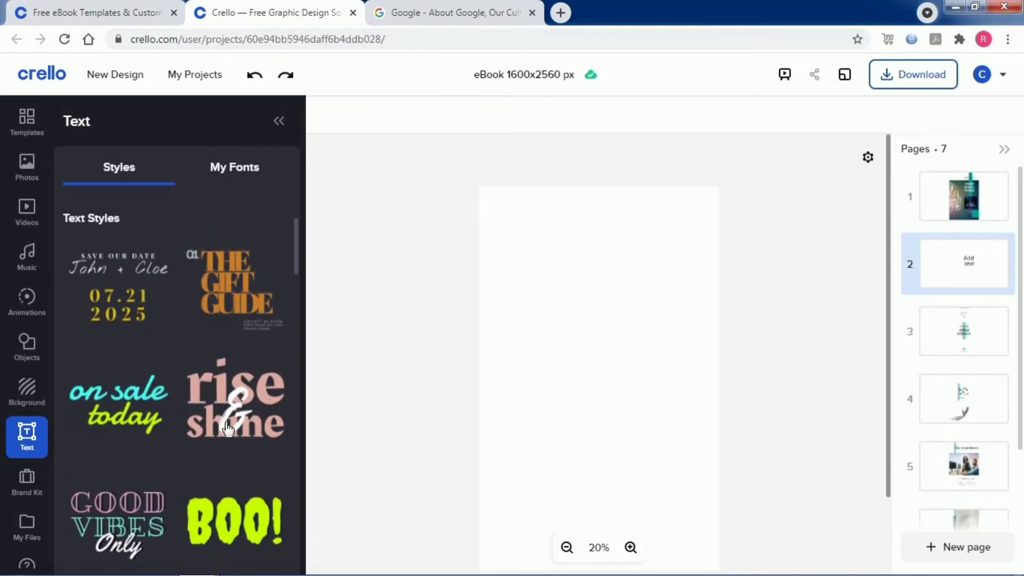
{"action": "scroll", "coordinate": [228, 428], "scroll_direction": "down", "scroll_amount": 10}
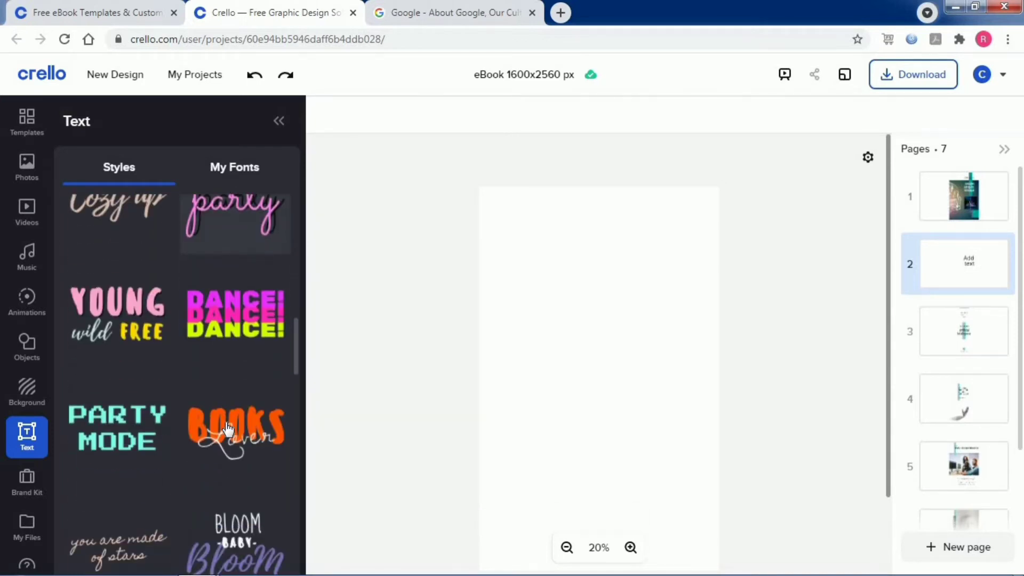
{"action": "scroll", "coordinate": [228, 429], "scroll_direction": "down", "scroll_amount": 15}
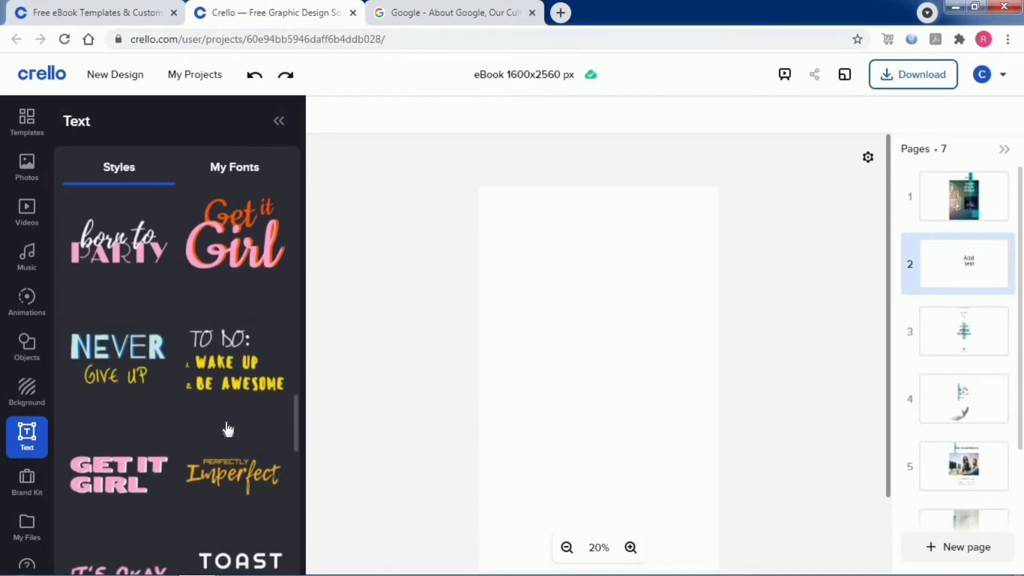
{"action": "scroll", "coordinate": [228, 428], "scroll_direction": "up", "scroll_amount": 5}
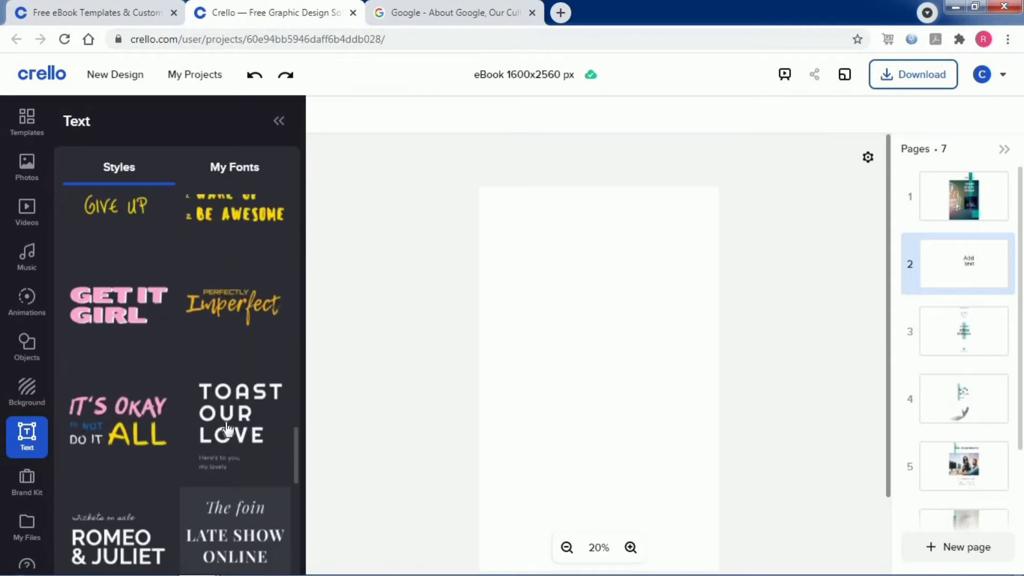
{"action": "scroll", "coordinate": [228, 429], "scroll_direction": "up", "scroll_amount": 15}
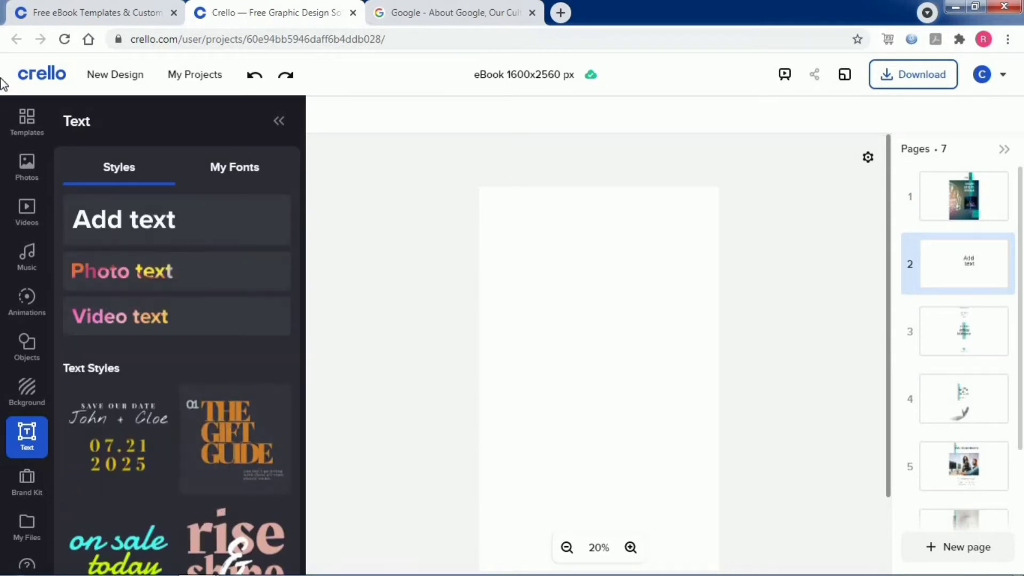
Add a default Add text box to page 2 at font size 240.
{"action": "left_click", "coordinate": [131, 222]}
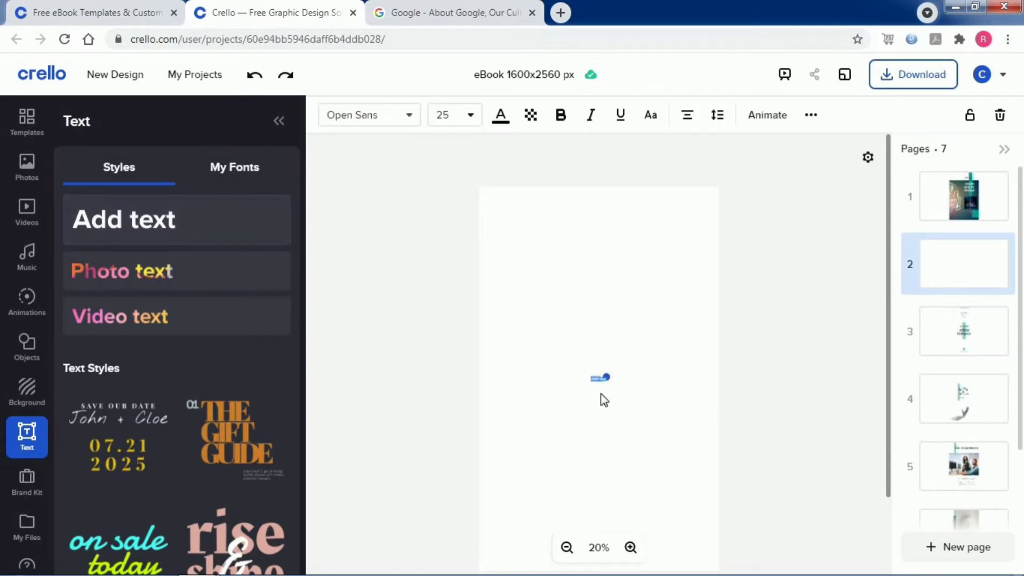
{"action": "left_click", "coordinate": [466, 121]}
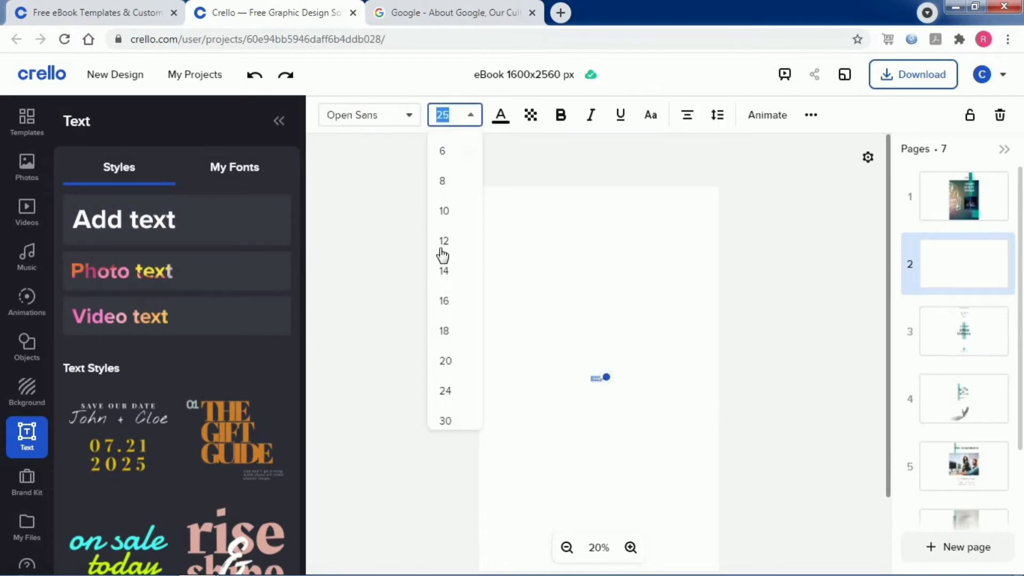
{"action": "scroll", "coordinate": [441, 254], "scroll_direction": "down", "scroll_amount": 5}
{"action": "left_click", "coordinate": [451, 411]}
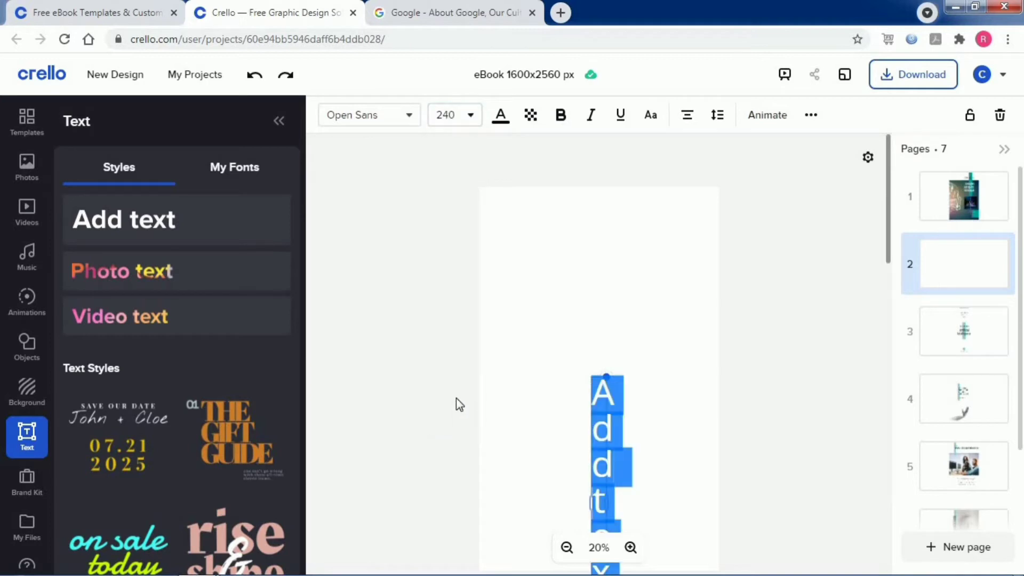
{"action": "left_click", "coordinate": [606, 378]}
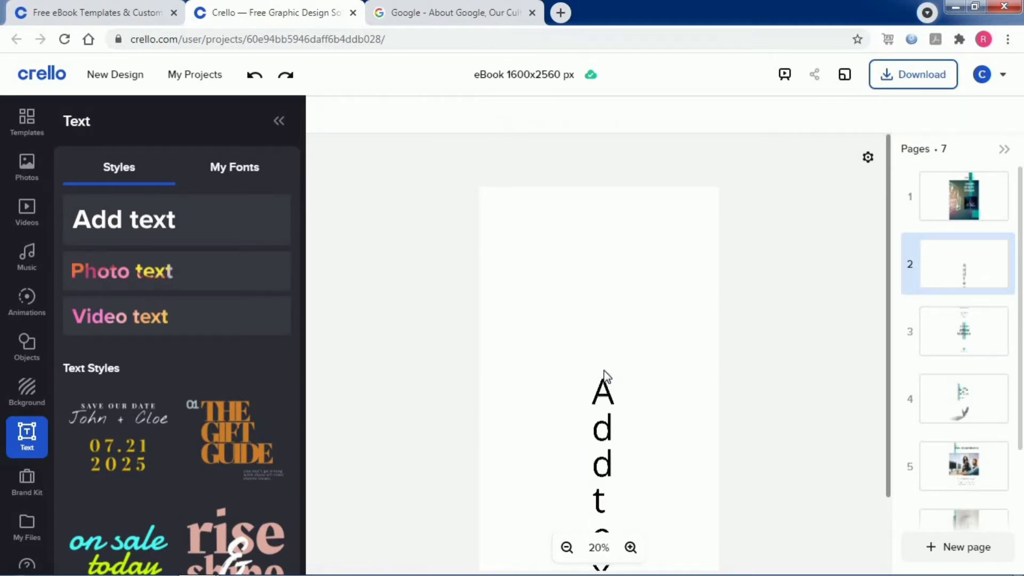
Widen the text box onto a single line and move it to the top of the page.
{"action": "left_click", "coordinate": [607, 389]}
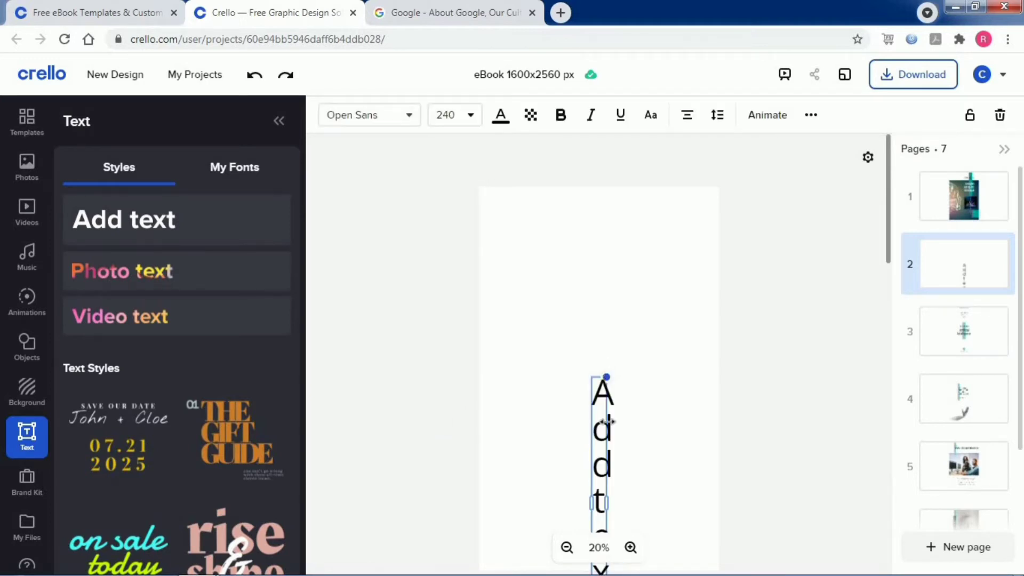
{"action": "double_click", "coordinate": [609, 392]}
{"action": "scroll", "coordinate": [638, 382], "scroll_direction": "down", "scroll_amount": 4}
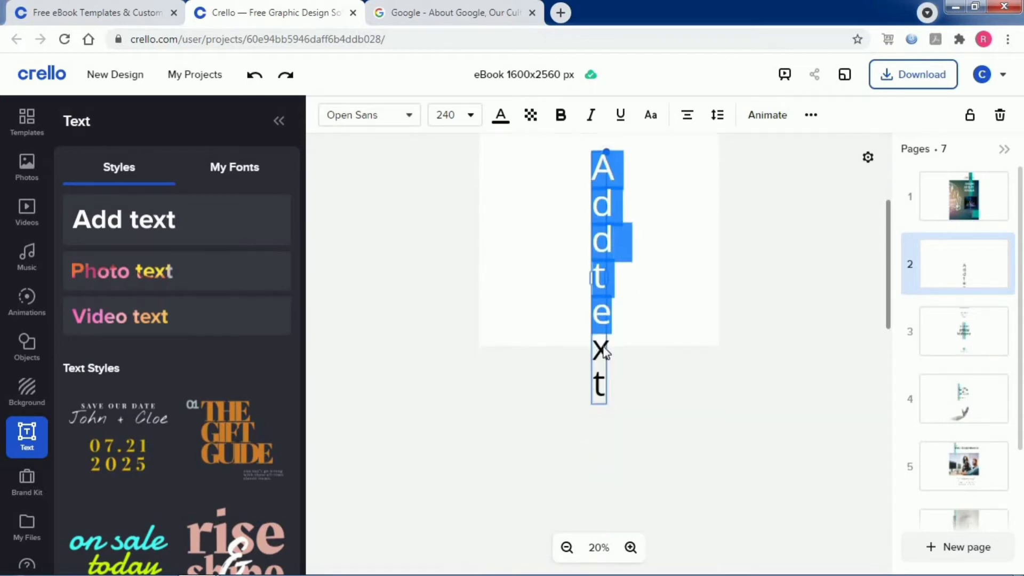
{"action": "left_click_drag", "start_coordinate": [685, 321], "coordinate": [666, 298]}
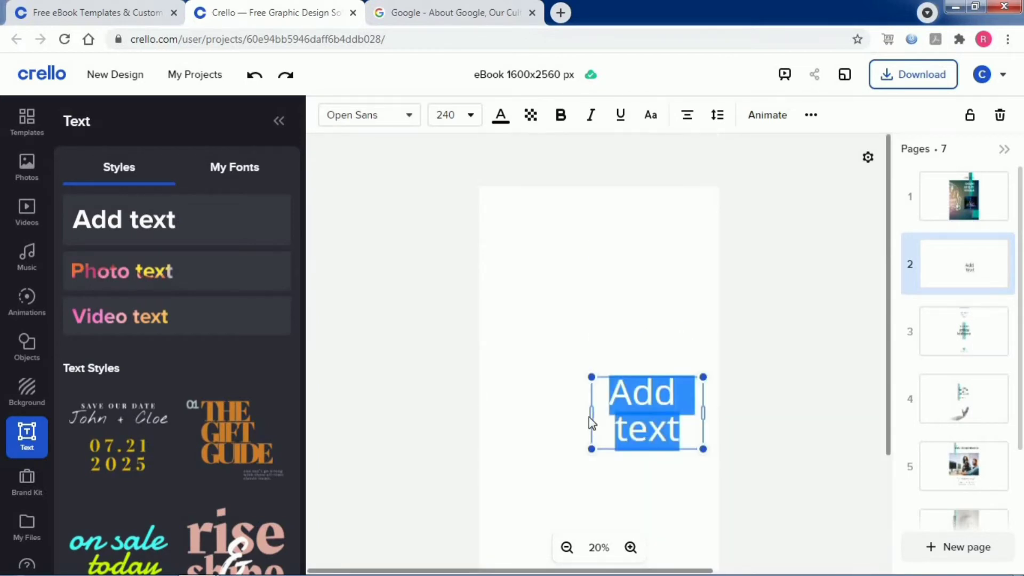
{"action": "left_click_drag", "start_coordinate": [593, 415], "coordinate": [545, 395]}
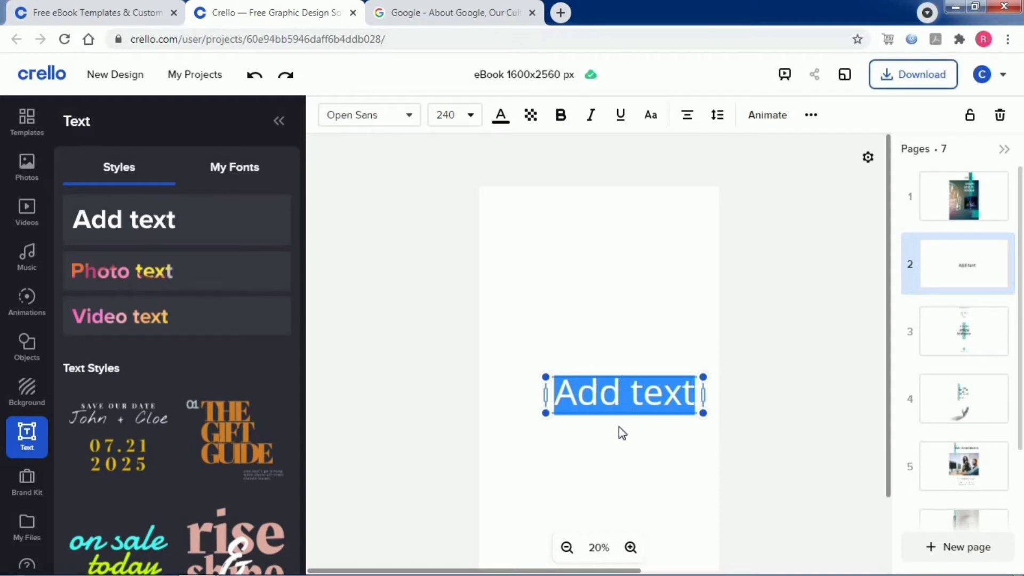
{"action": "left_click_drag", "start_coordinate": [619, 413], "coordinate": [592, 241]}
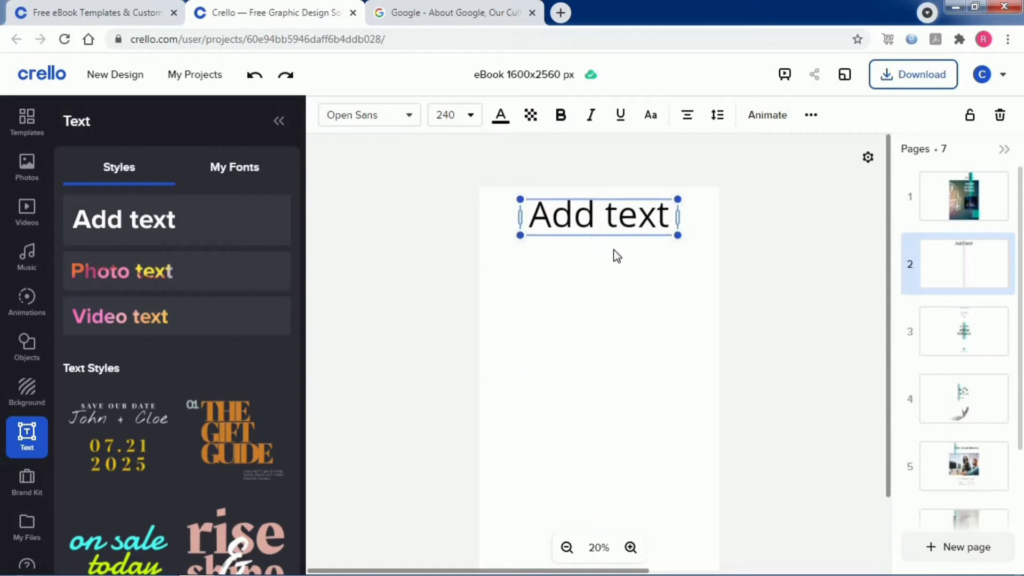
Replace the placeholder with the heading AMAZON AFFILAIATE PROGRAM, fixing the mistyped ending.
{"action": "double_click", "coordinate": [596, 223]}
{"action": "key", "text": "Delete"}
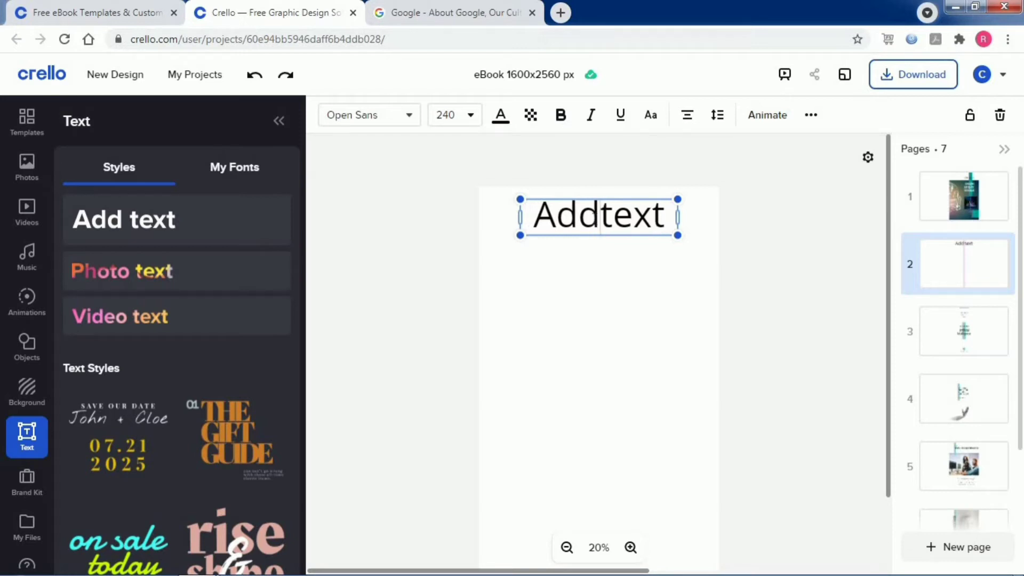
{"action": "key", "text": "Delete"}
{"action": "key", "text": "Delete"}
{"action": "key", "text": "Delete"}
{"action": "key", "text": "Delete"}
{"action": "key", "text": "BackSpace"}
{"action": "key", "text": "BackSpace"}
{"action": "key", "text": "BackSpace"}
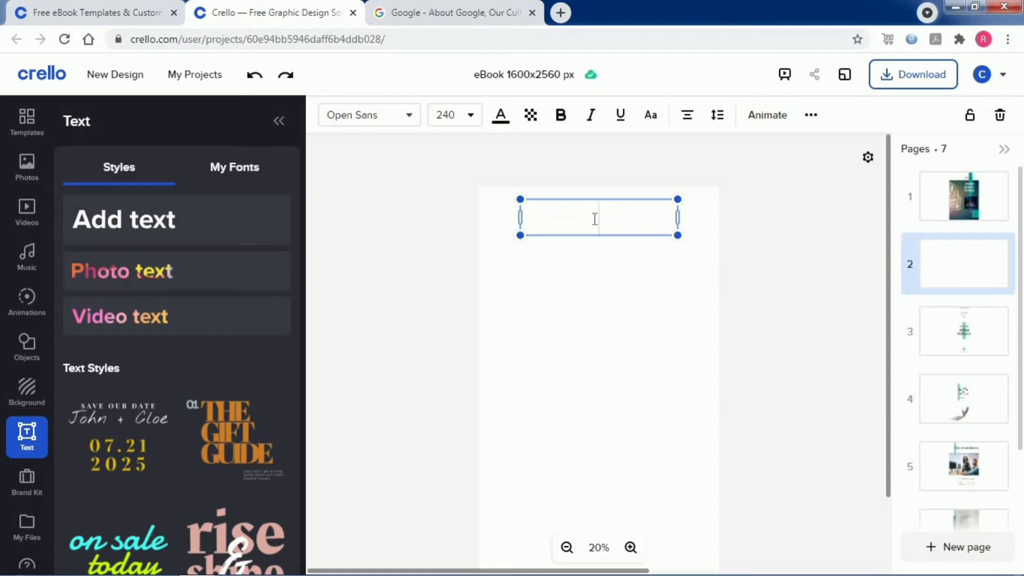
{"action": "type", "text": "AMAZON"}
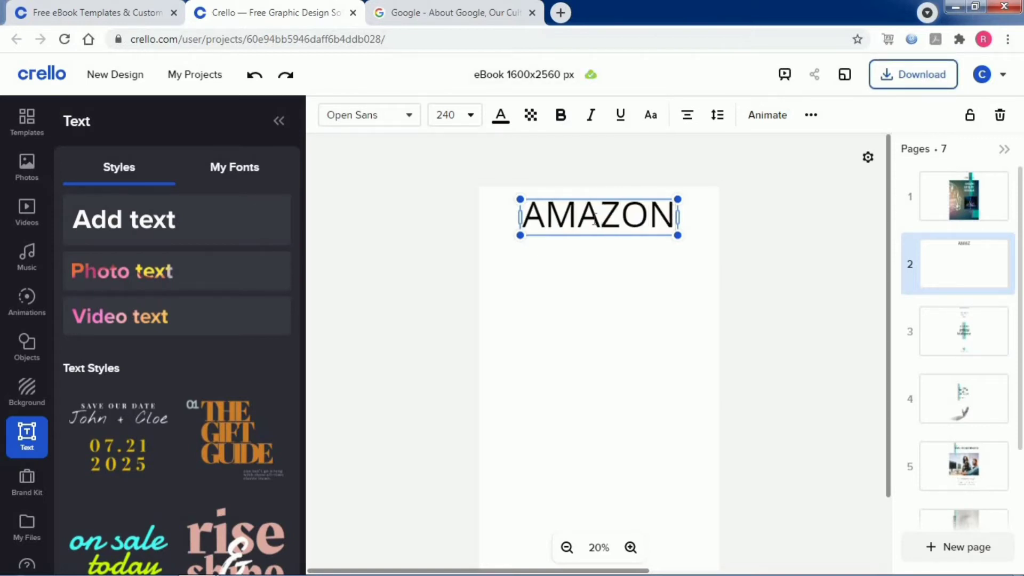
{"action": "type", "text": " AFFILA"}
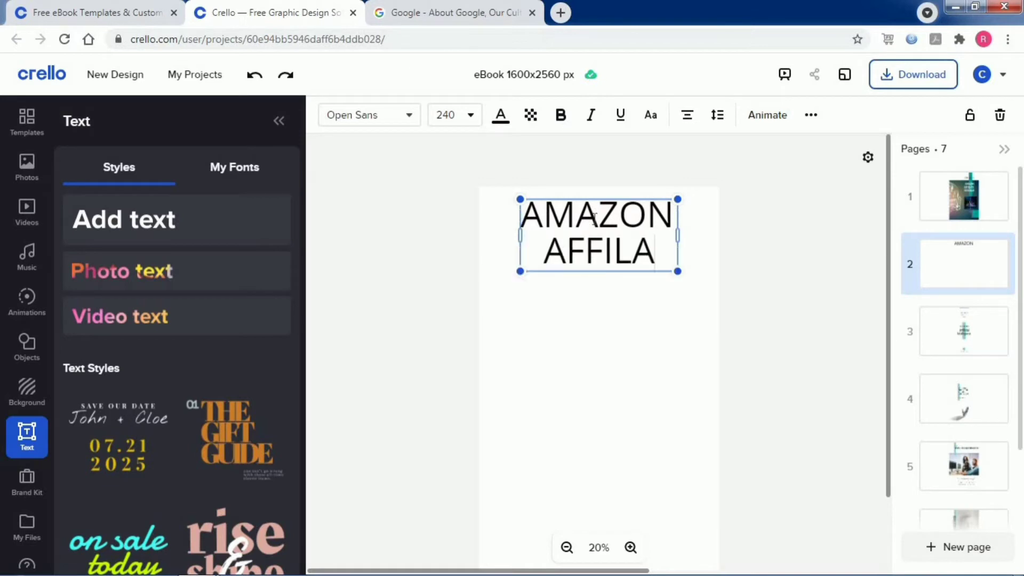
{"action": "type", "text": "IATE PROGAR"}
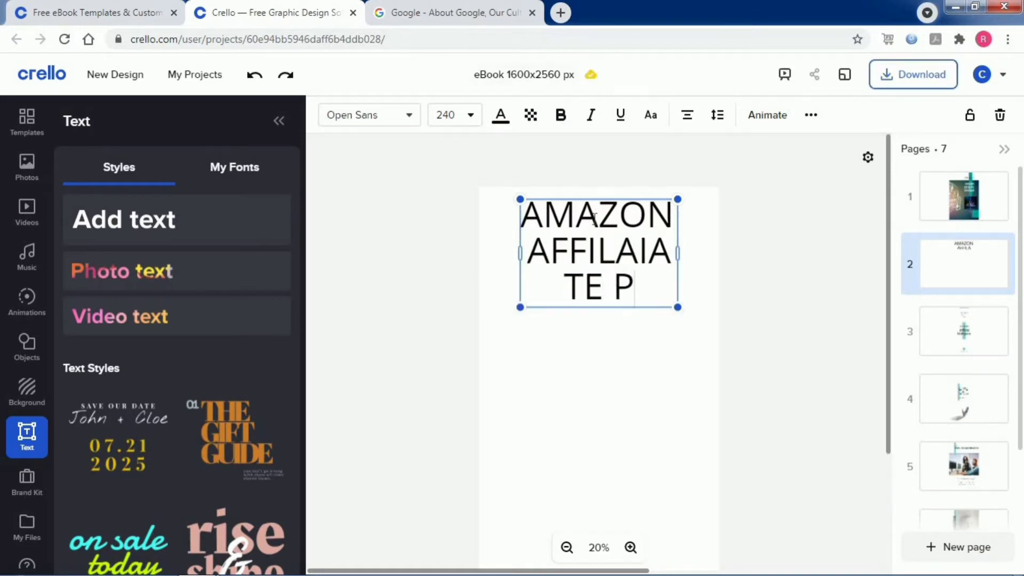
{"action": "key", "text": "BackSpace"}
{"action": "key", "text": "BackSpace"}
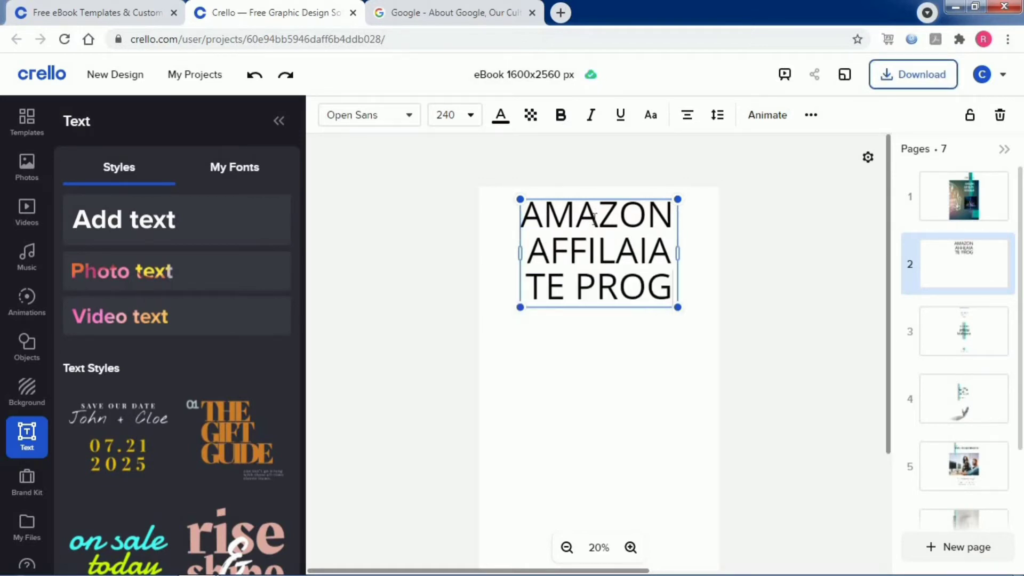
{"action": "type", "text": "RAM"}
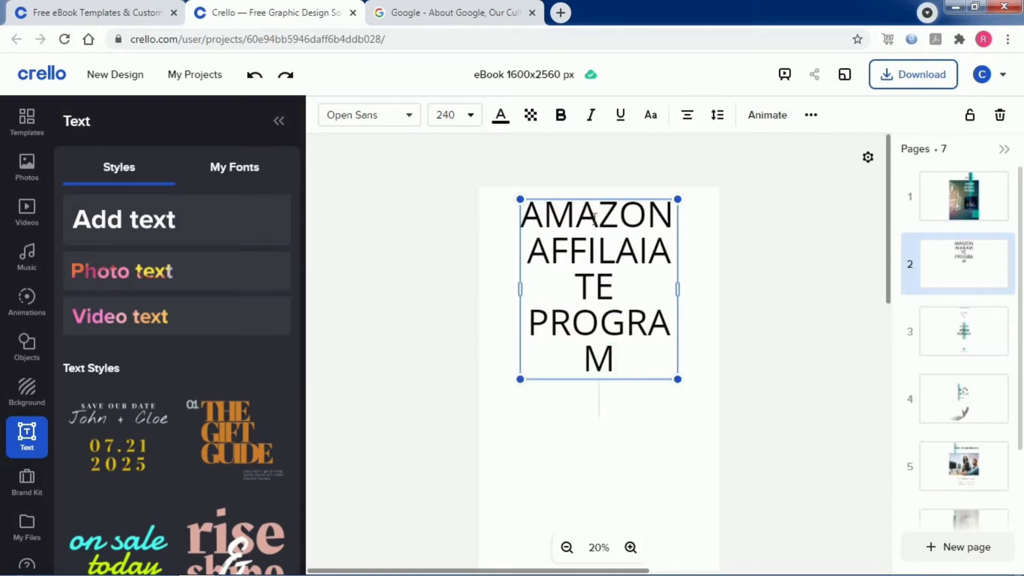
{"action": "key", "text": "Return"}
{"action": "key", "text": "BackSpace"}
Change the heading's font size to 96, after briefly trying 72.
{"action": "left_click", "coordinate": [472, 118]}
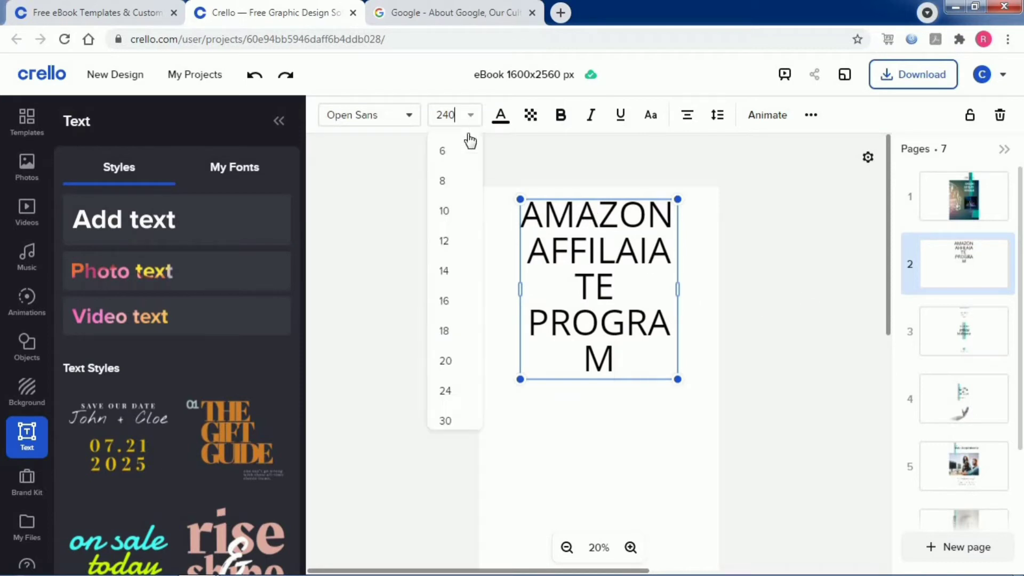
{"action": "scroll", "coordinate": [459, 389], "scroll_direction": "down", "scroll_amount": 3}
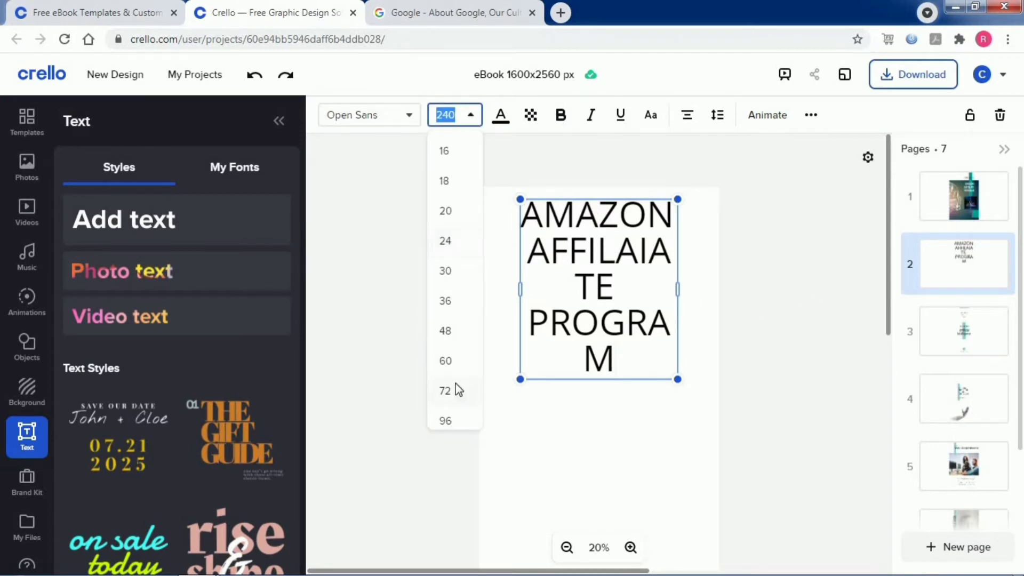
{"action": "left_click", "coordinate": [457, 389]}
{"action": "left_click", "coordinate": [470, 117]}
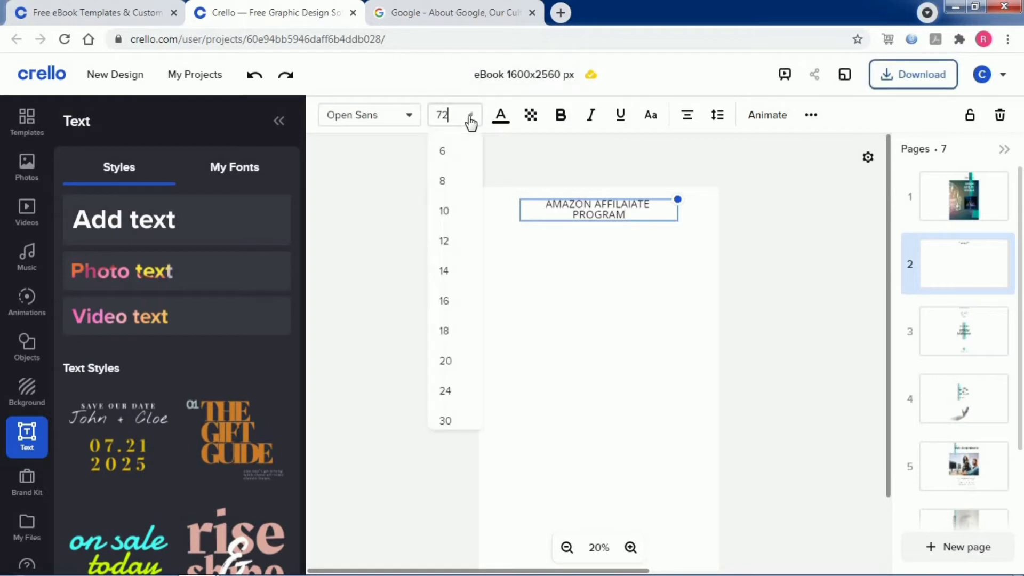
{"action": "scroll", "coordinate": [442, 366], "scroll_direction": "down", "scroll_amount": 4}
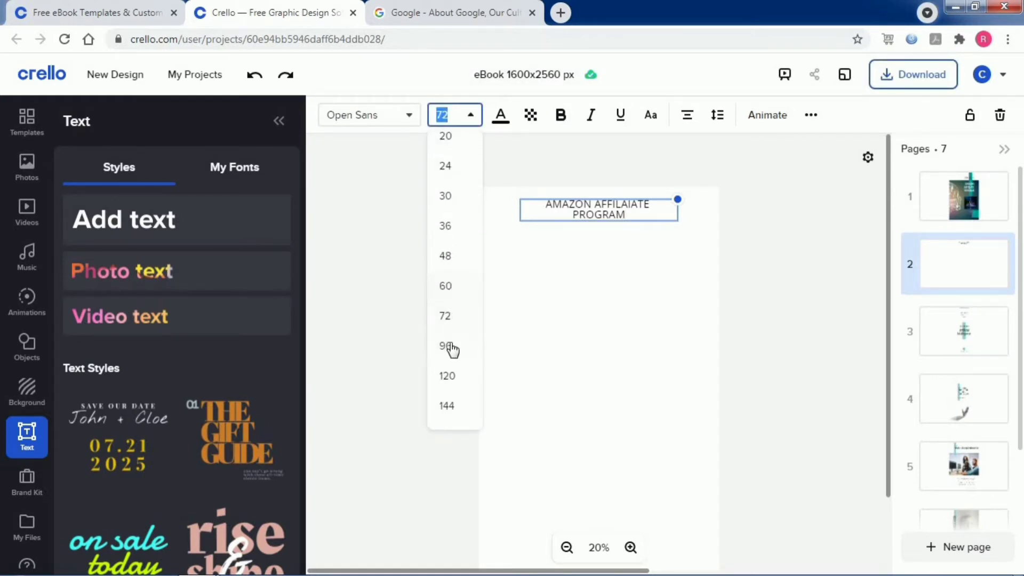
{"action": "left_click", "coordinate": [451, 345]}
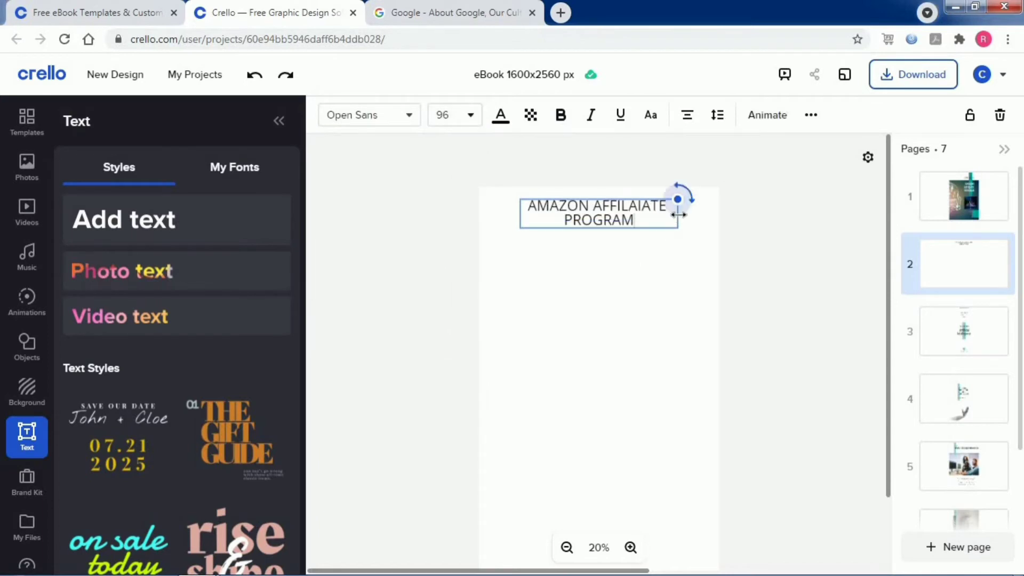
Widen the heading box on both sides so it fits two centred lines, then reselect it.
{"action": "left_click_drag", "start_coordinate": [678, 216], "coordinate": [703, 217]}
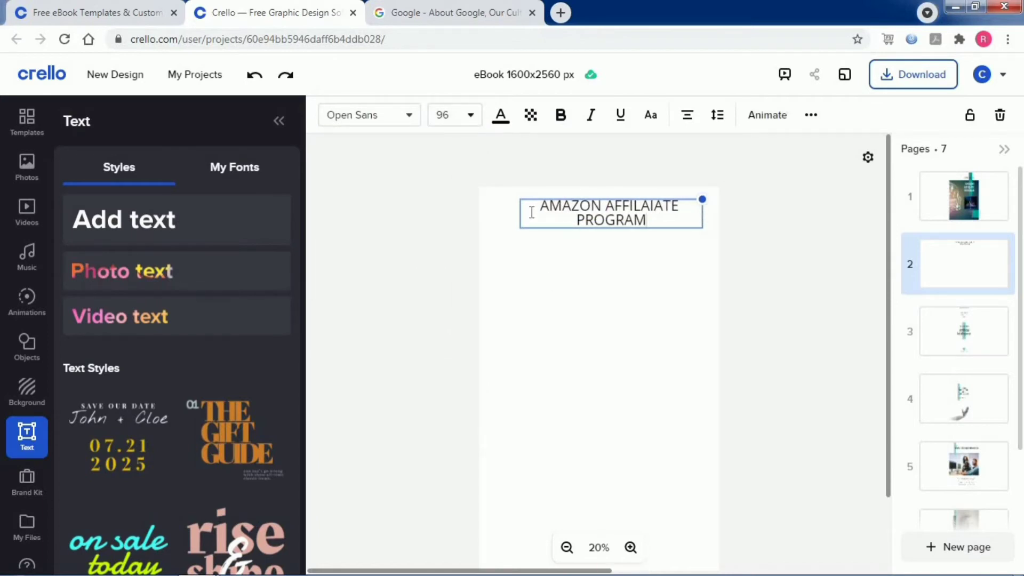
{"action": "left_click_drag", "start_coordinate": [522, 213], "coordinate": [507, 212]}
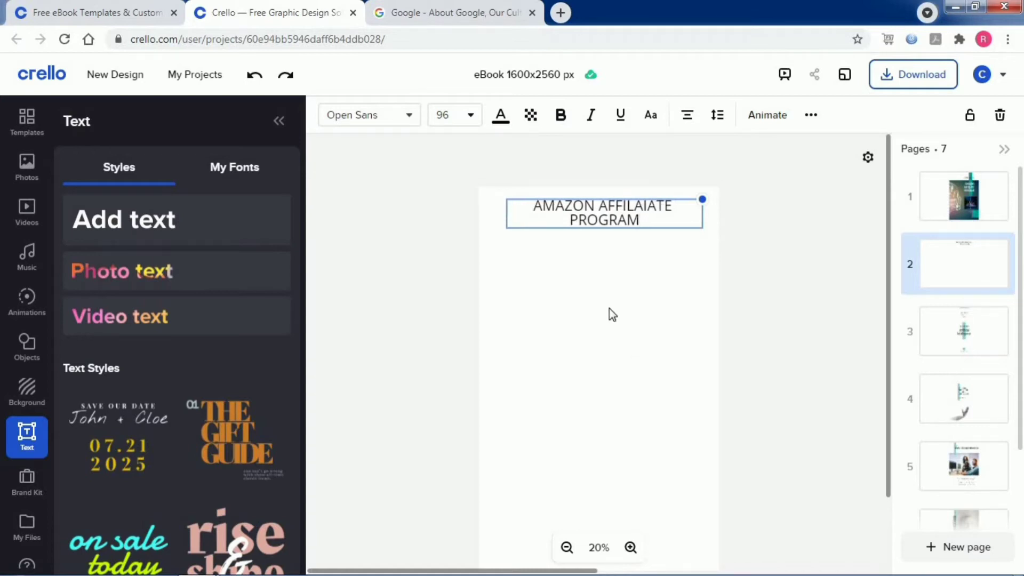
{"action": "left_click", "coordinate": [598, 288]}
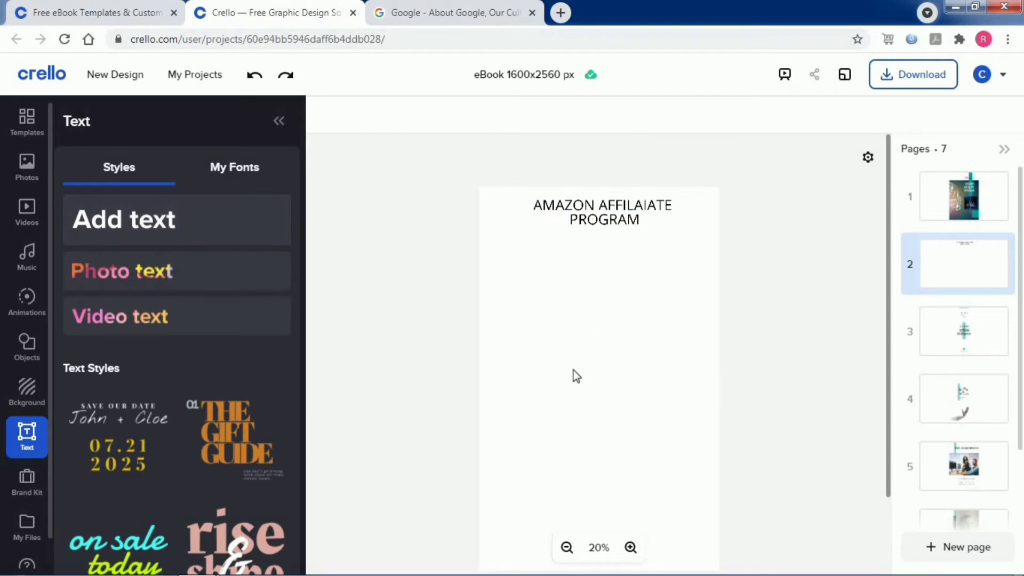
{"action": "scroll", "coordinate": [597, 336], "scroll_direction": "down", "scroll_amount": 1}
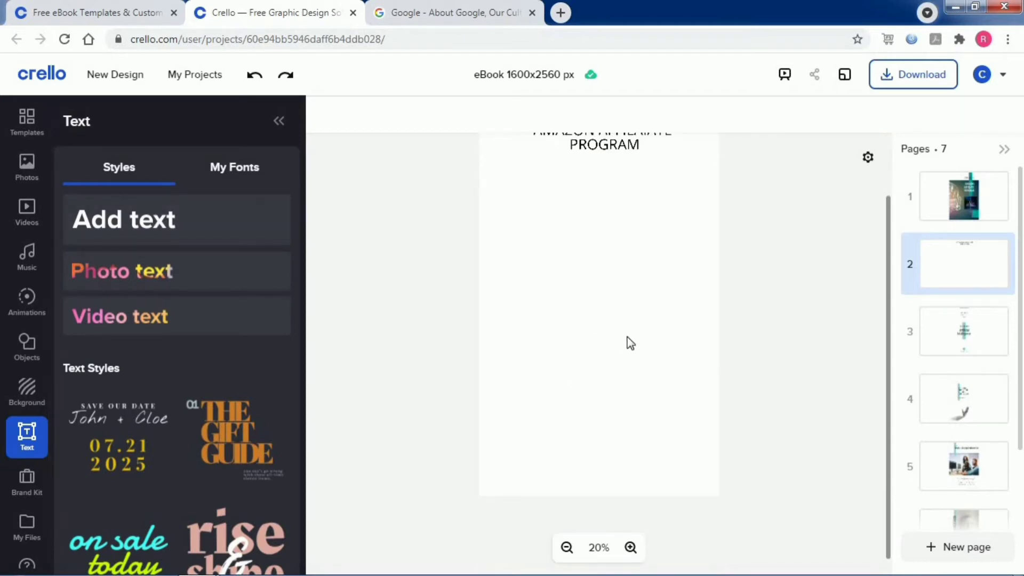
{"action": "scroll", "coordinate": [629, 343], "scroll_direction": "up", "scroll_amount": 1}
{"action": "left_click", "coordinate": [597, 206]}
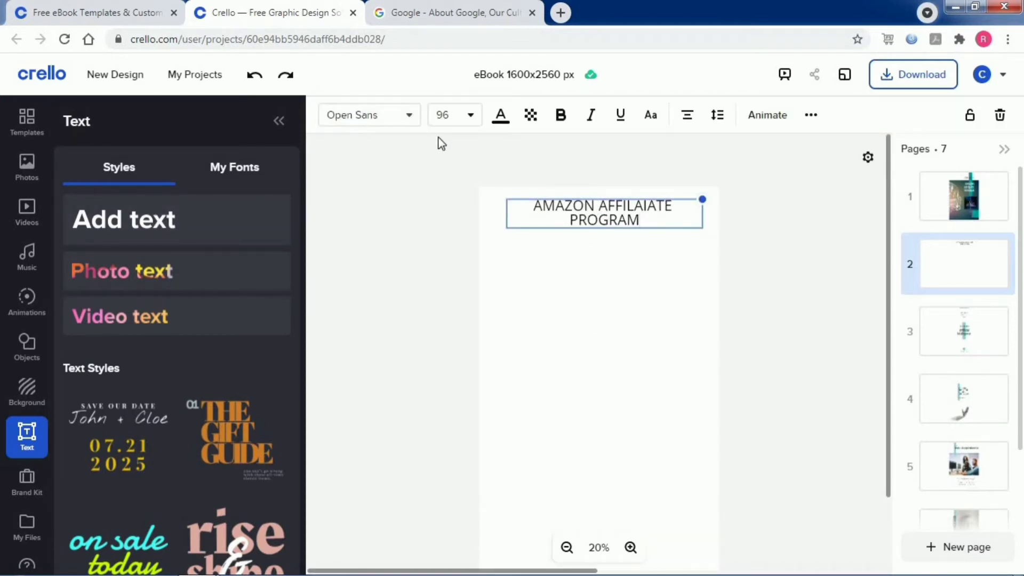
Make the AMAZON AFFILAIATE PROGRAM heading bold, then glance at page 3 and return to page 2.
{"action": "left_click", "coordinate": [561, 117]}
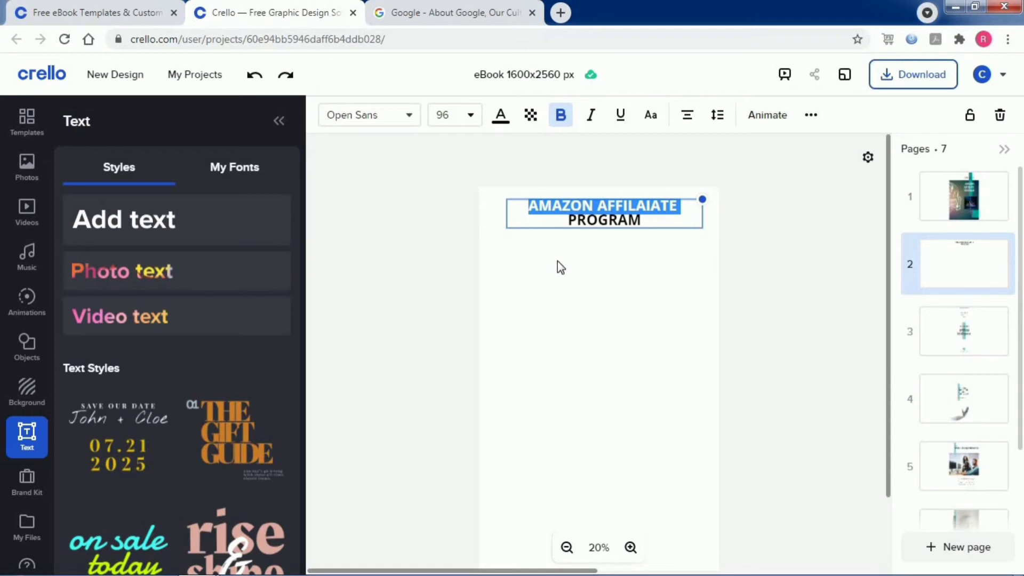
{"action": "scroll", "coordinate": [483, 258], "scroll_direction": "down", "scroll_amount": 3}
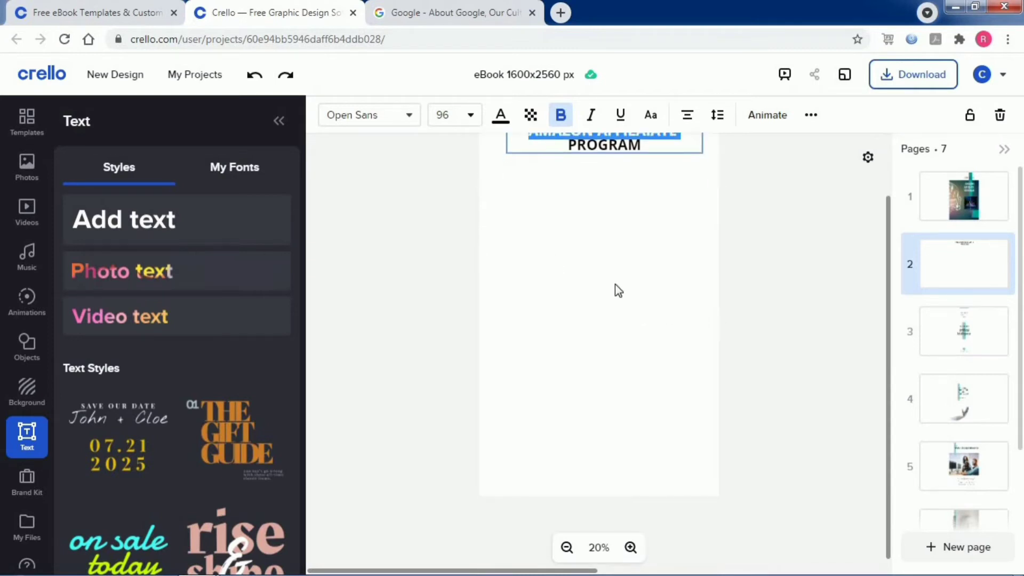
{"action": "scroll", "coordinate": [592, 320], "scroll_direction": "down", "scroll_amount": 1}
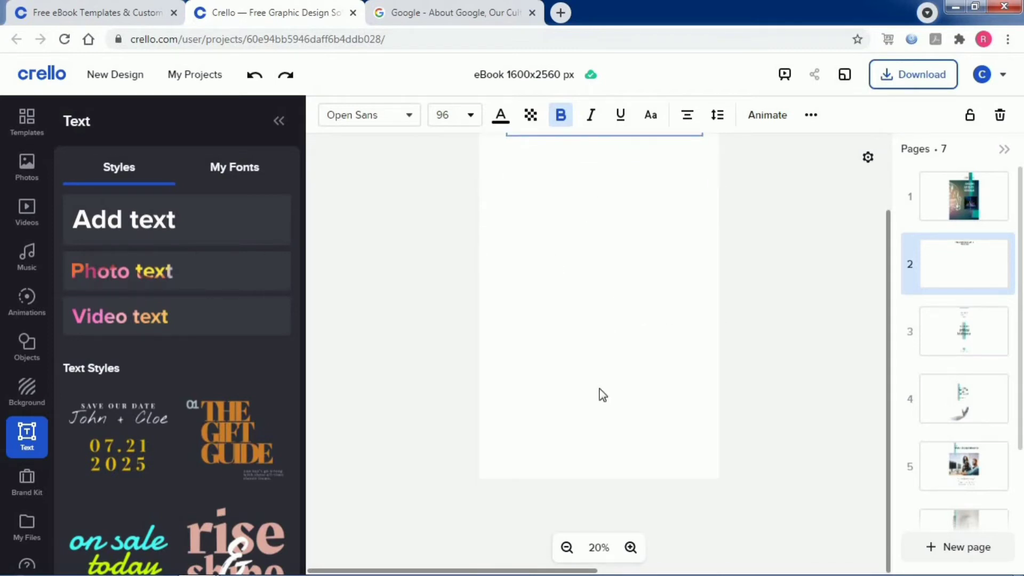
{"action": "left_click", "coordinate": [968, 346]}
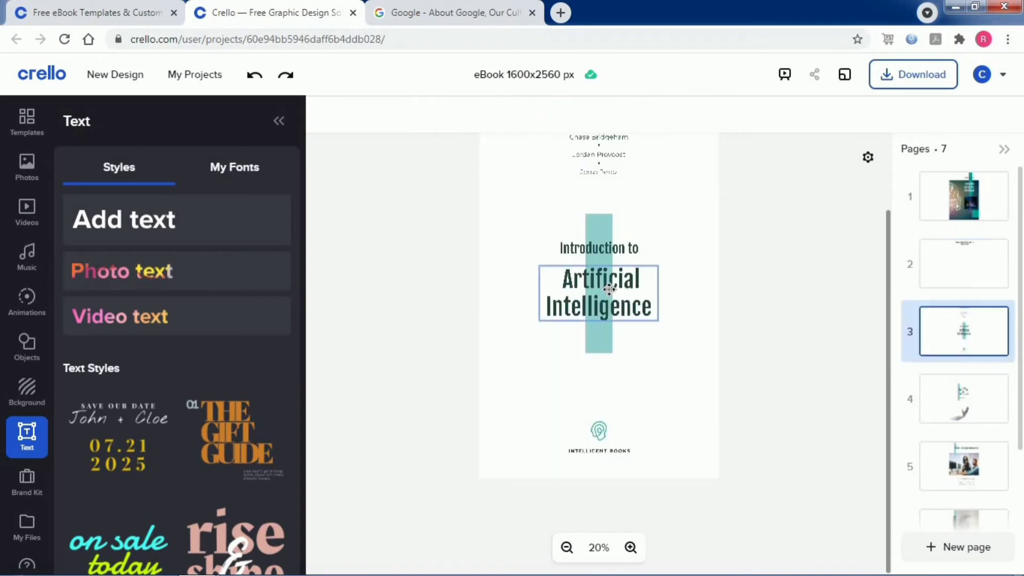
{"action": "scroll", "coordinate": [609, 289], "scroll_direction": "up", "scroll_amount": 3}
{"action": "scroll", "coordinate": [598, 280], "scroll_direction": "up", "scroll_amount": 1}
{"action": "scroll", "coordinate": [603, 270], "scroll_direction": "up", "scroll_amount": 3}
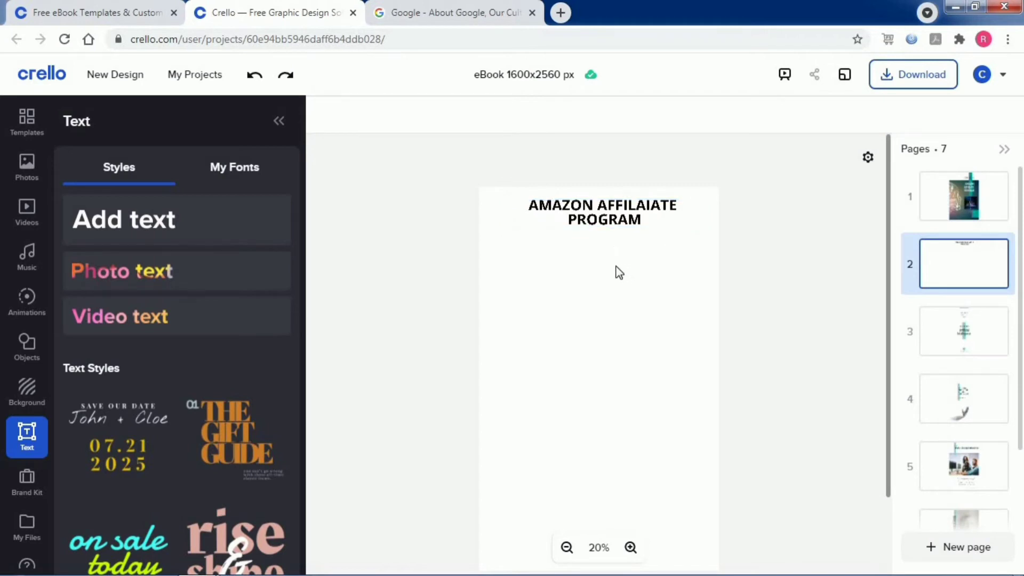
{"action": "mouse_move", "coordinate": [972, 278]}
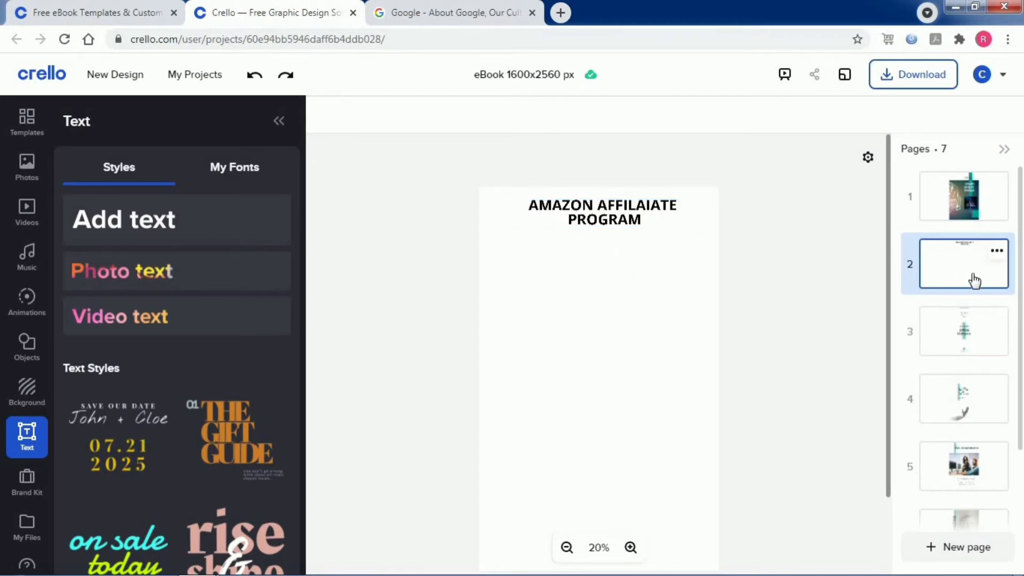
Duplicate page 2 so the eBook grows to 8 pages.
{"action": "left_click", "coordinate": [997, 254]}
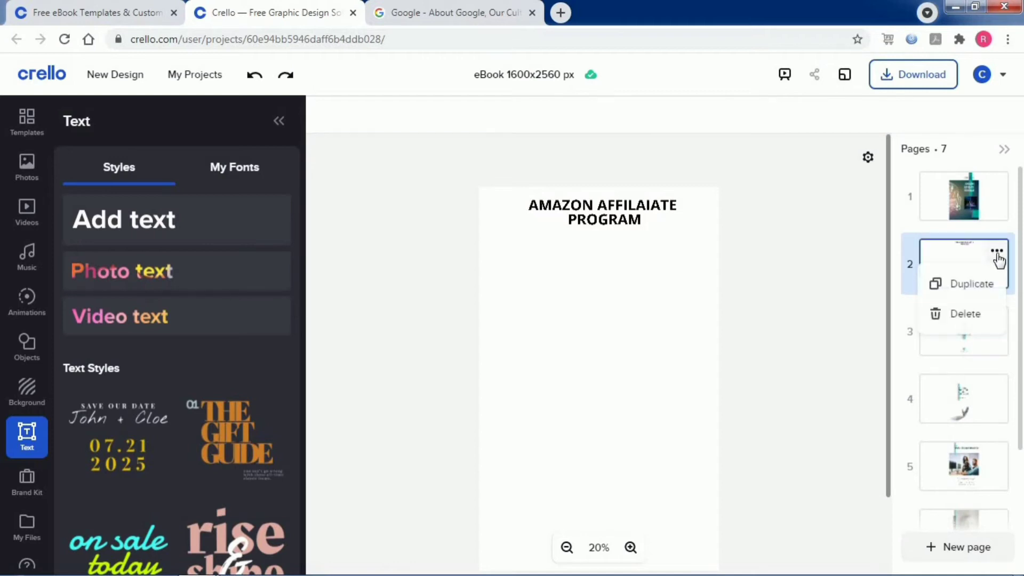
{"action": "left_click", "coordinate": [973, 290]}
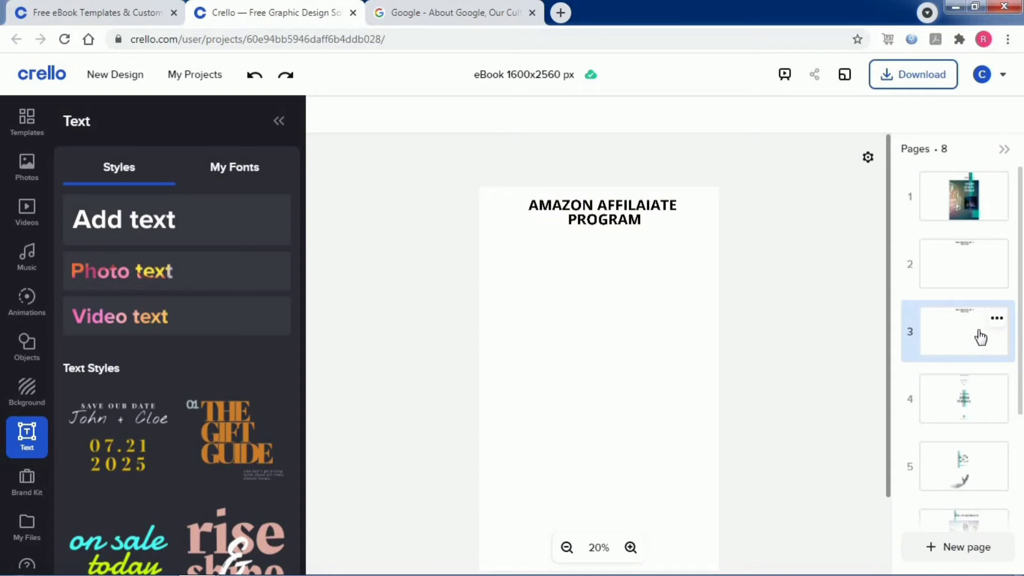
{"action": "left_click", "coordinate": [960, 327]}
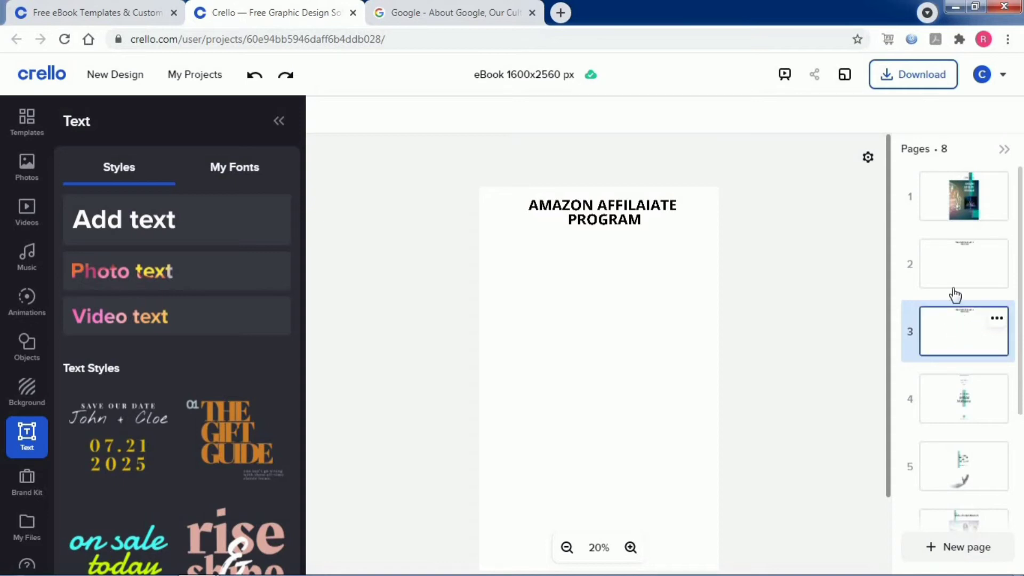
Return to page 2 to continue editing beneath its heading.
{"action": "left_click", "coordinate": [942, 263]}
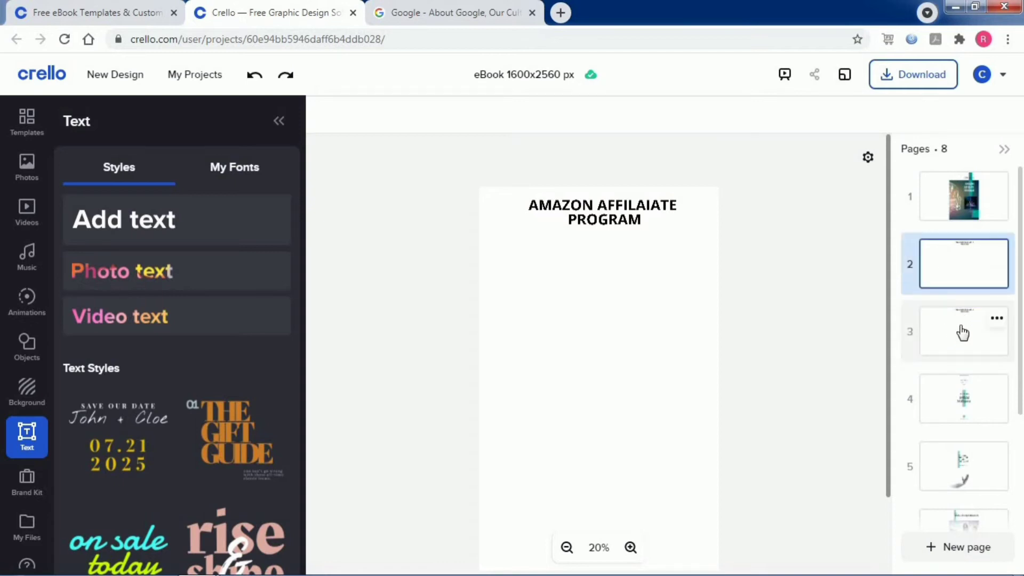
{"action": "left_click", "coordinate": [963, 324]}
{"action": "left_click", "coordinate": [949, 279]}
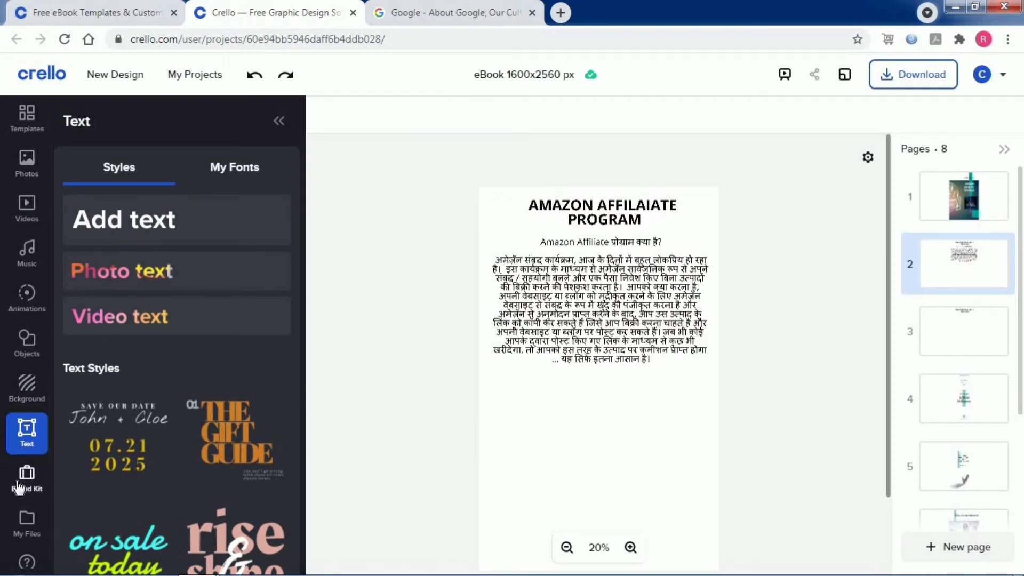
Upload the BLOG photo to My Files and place it on page 2 below the Hindi text.
{"action": "scroll", "coordinate": [21, 491], "scroll_direction": "down", "scroll_amount": 1}
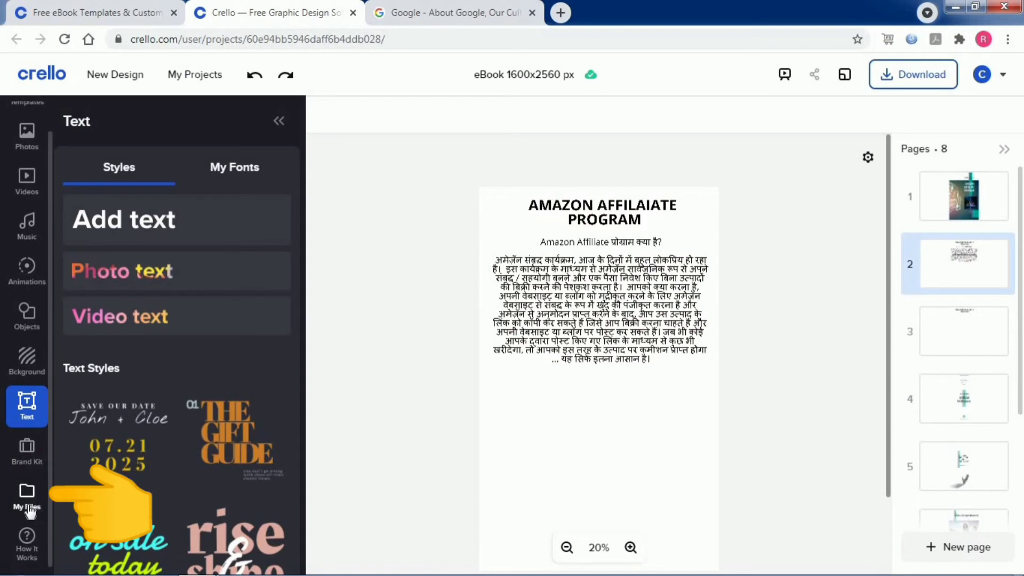
{"action": "left_click", "coordinate": [28, 505]}
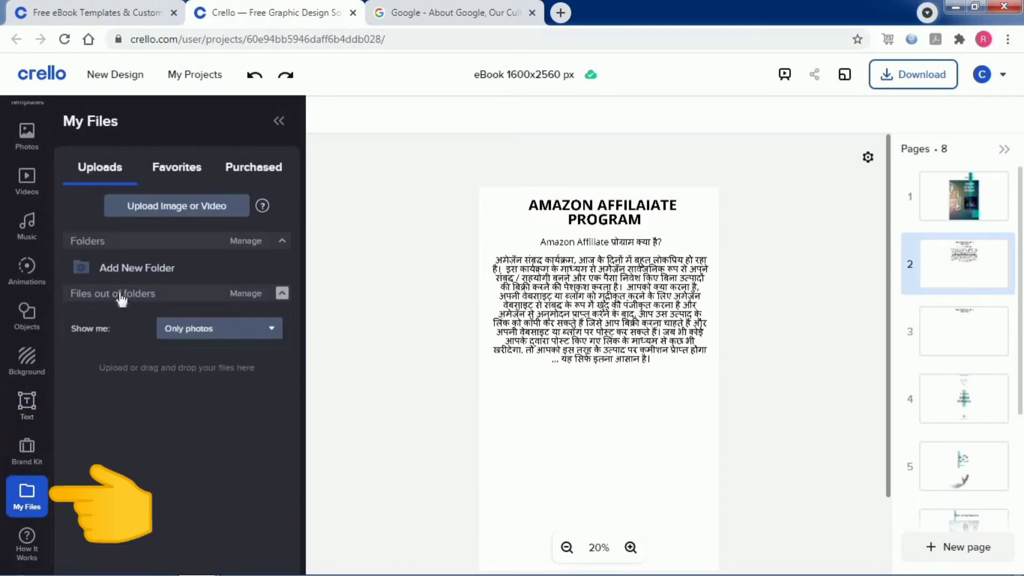
{"action": "left_click", "coordinate": [151, 216]}
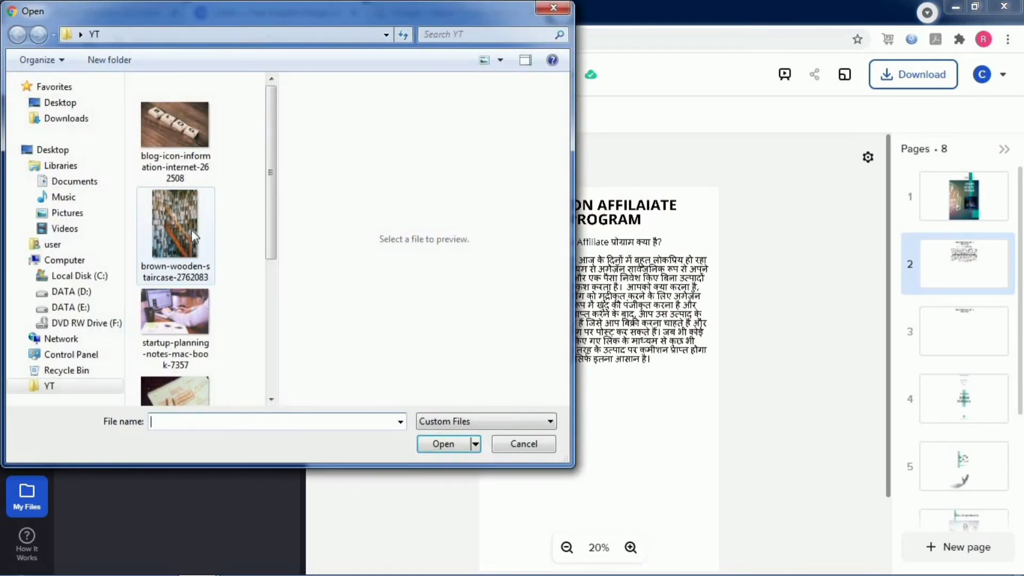
{"action": "left_click", "coordinate": [179, 152]}
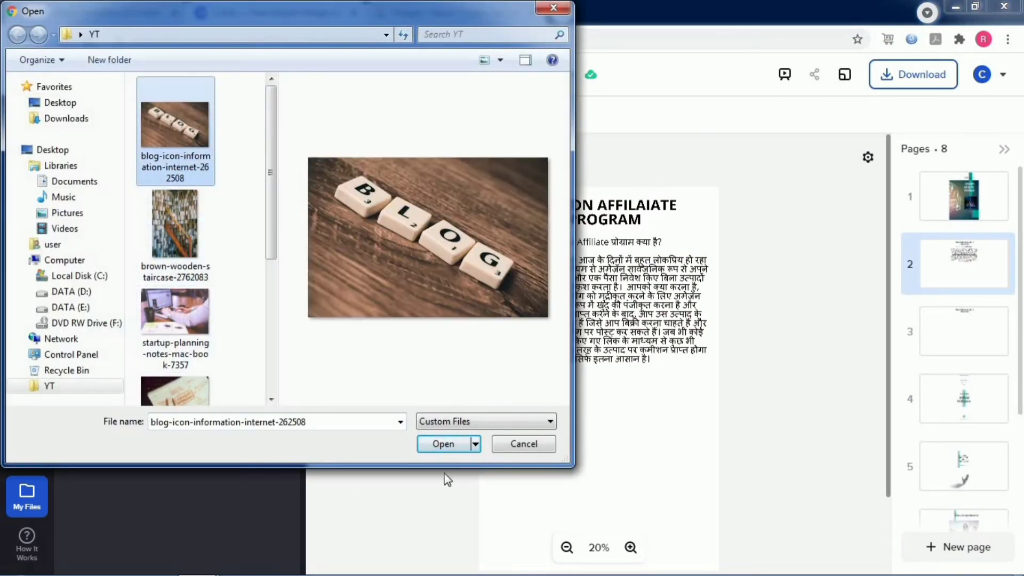
{"action": "left_click", "coordinate": [452, 447]}
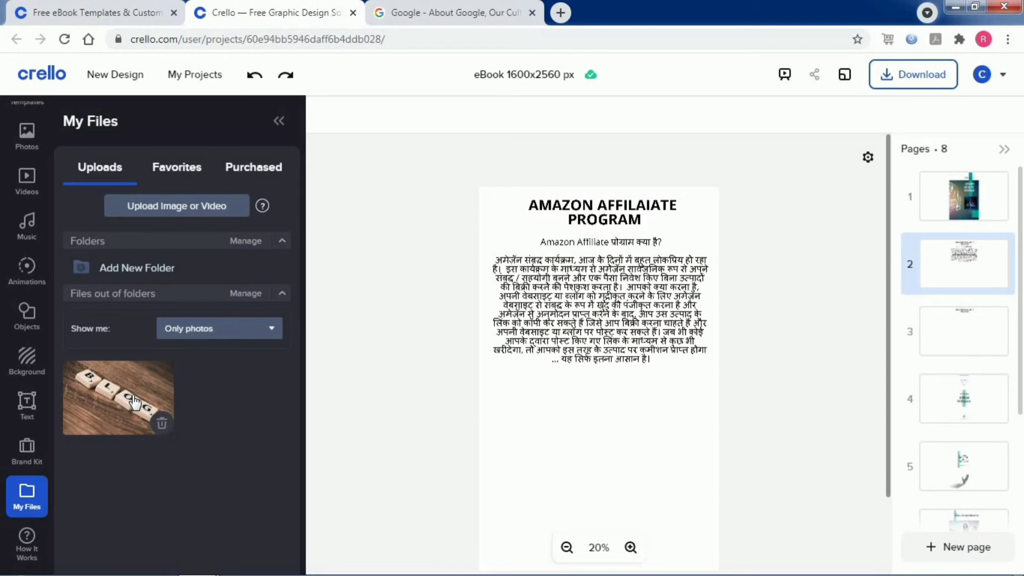
{"action": "left_click_drag", "start_coordinate": [133, 401], "coordinate": [574, 409]}
Enlarge the BLOG photo across most of page 2's width, centred under the Hindi paragraph.
{"action": "left_click", "coordinate": [574, 409]}
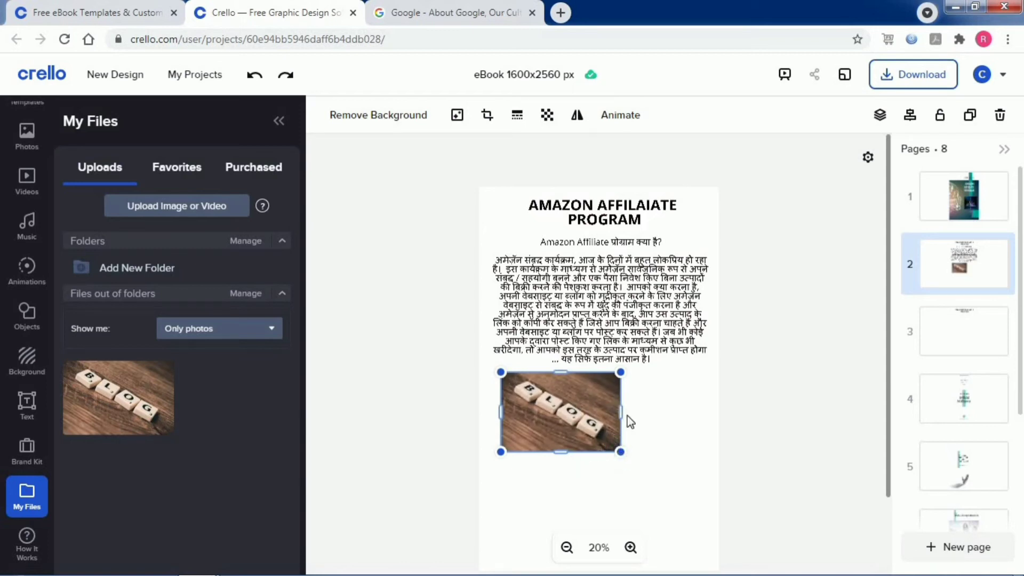
{"action": "left_click_drag", "start_coordinate": [621, 411], "coordinate": [695, 430]}
{"action": "mouse_move", "coordinate": [595, 441]}
{"action": "left_mouse_down"}
{"action": "mouse_move", "coordinate": [596, 458]}
{"action": "mouse_move", "coordinate": [579, 458]}
{"action": "mouse_move", "coordinate": [598, 454]}
{"action": "left_mouse_up"}
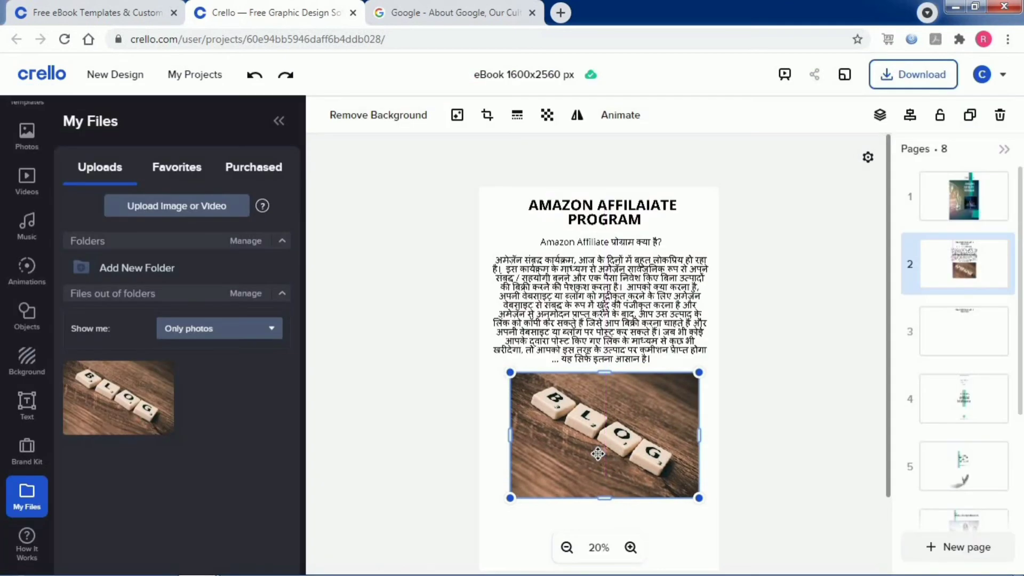
{"action": "scroll", "coordinate": [599, 454], "scroll_direction": "down", "scroll_amount": 2}
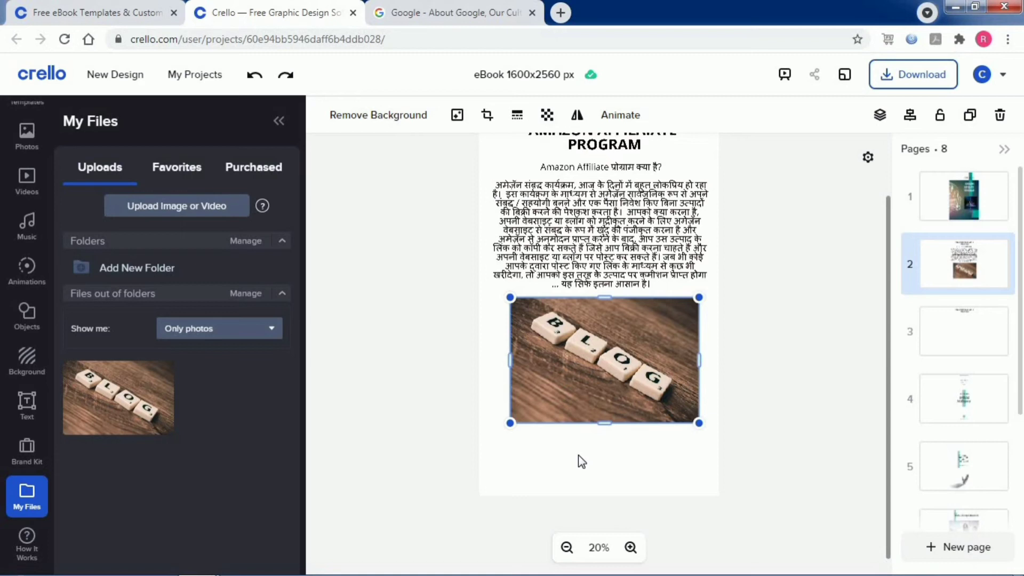
{"action": "scroll", "coordinate": [578, 456], "scroll_direction": "down", "scroll_amount": 1}
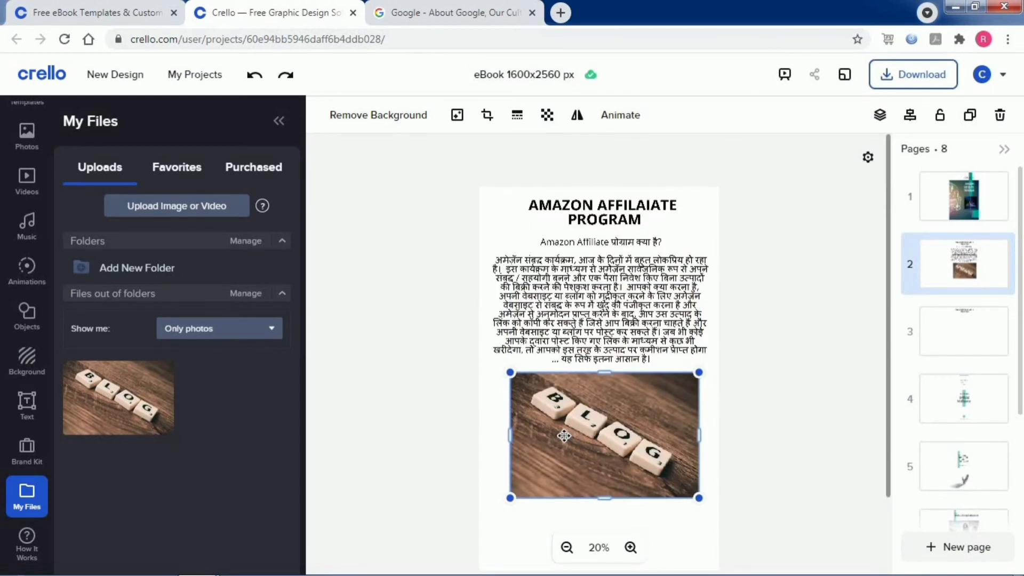
{"action": "scroll", "coordinate": [564, 436], "scroll_direction": "down", "scroll_amount": 3}
{"action": "scroll", "coordinate": [564, 435], "scroll_direction": "up", "scroll_amount": 3}
Download all pages as a PDF Standard file into the YT folder and open it.
{"action": "left_click", "coordinate": [917, 79]}
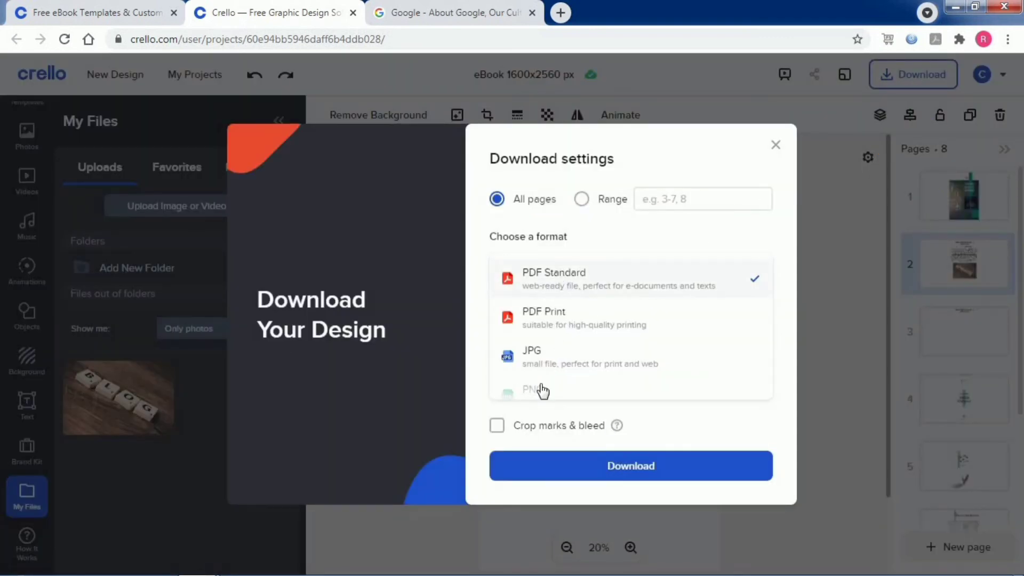
{"action": "left_click", "coordinate": [592, 465]}
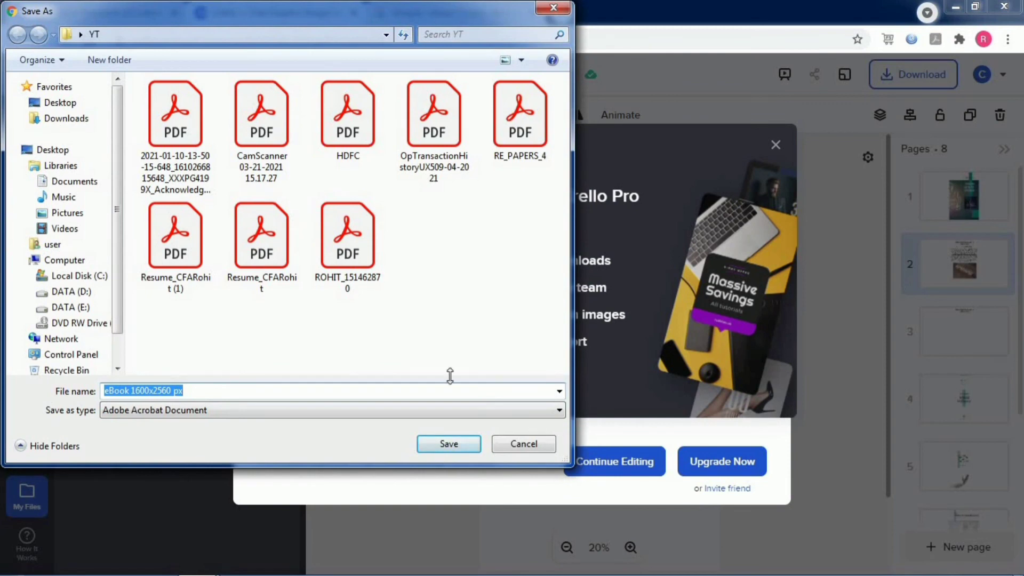
{"action": "left_click", "coordinate": [449, 445]}
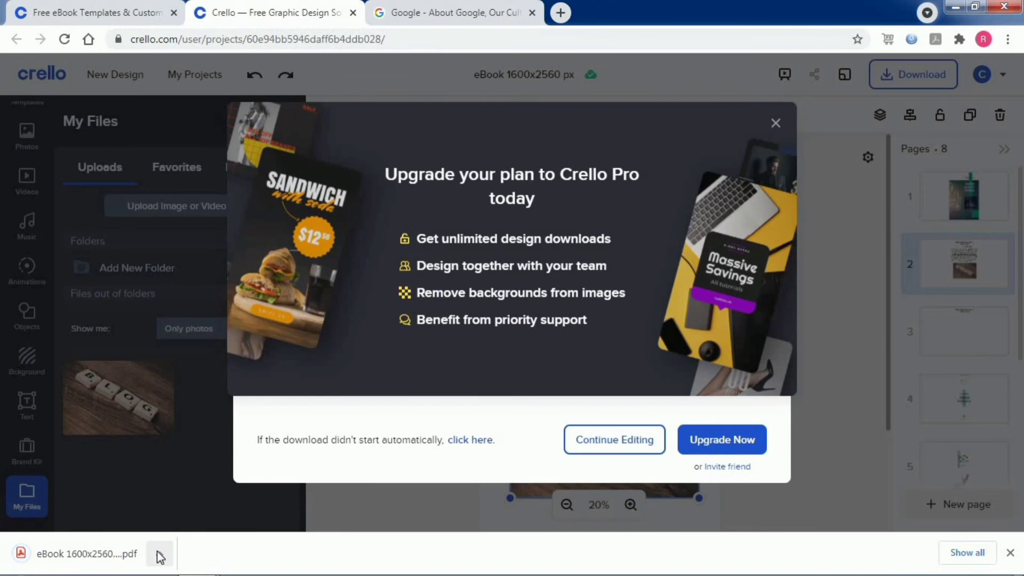
{"action": "left_click", "coordinate": [157, 549]}
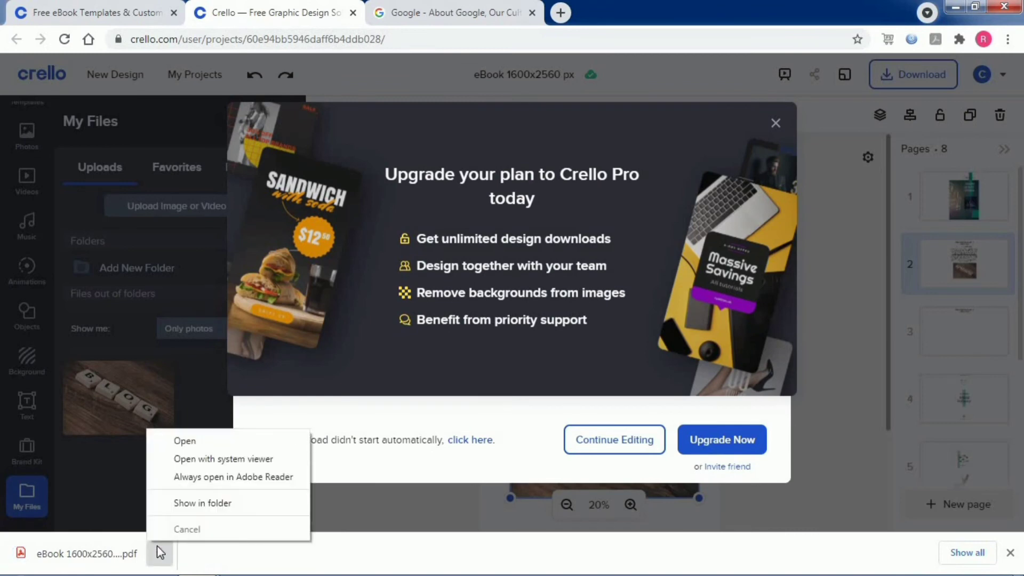
{"action": "left_click", "coordinate": [193, 446]}
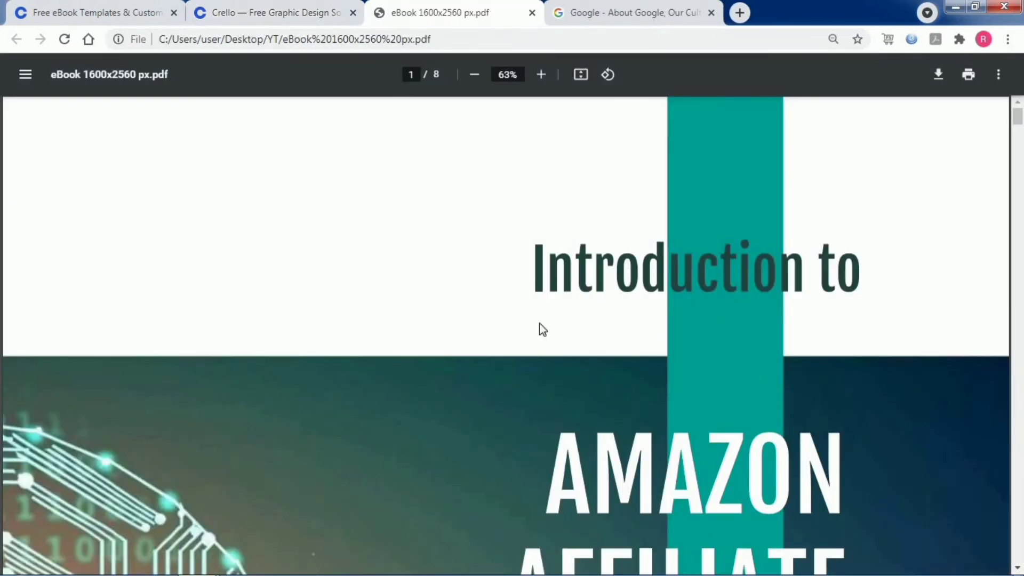